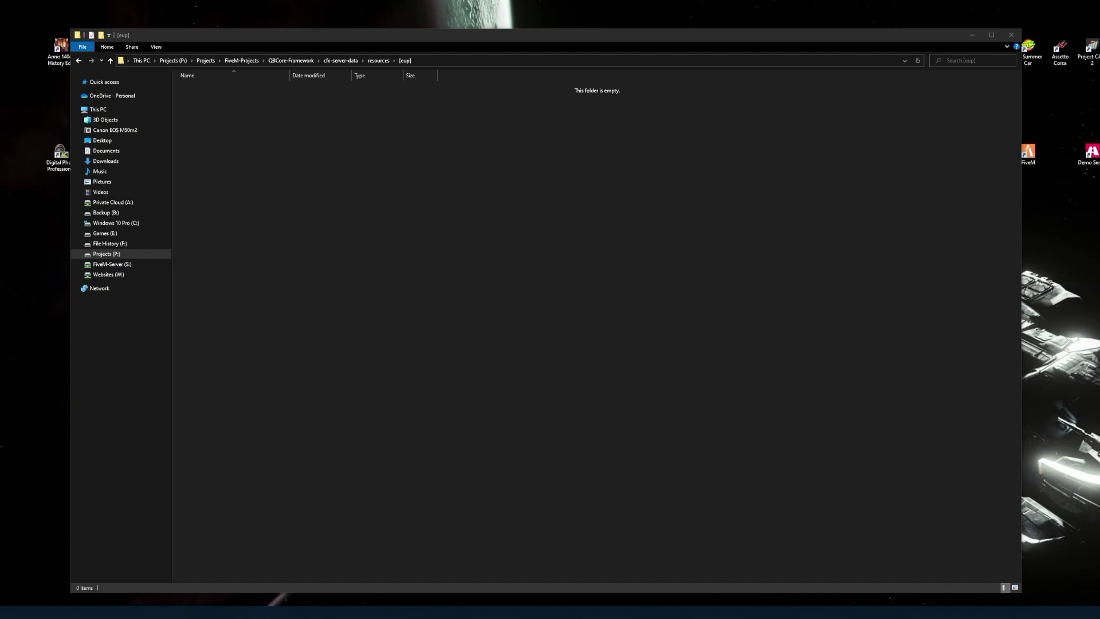
- Go up to the resources folder of cfx-server-data and reopen its [eup] folder
{"action": "left_click", "coordinate": [378, 60]}
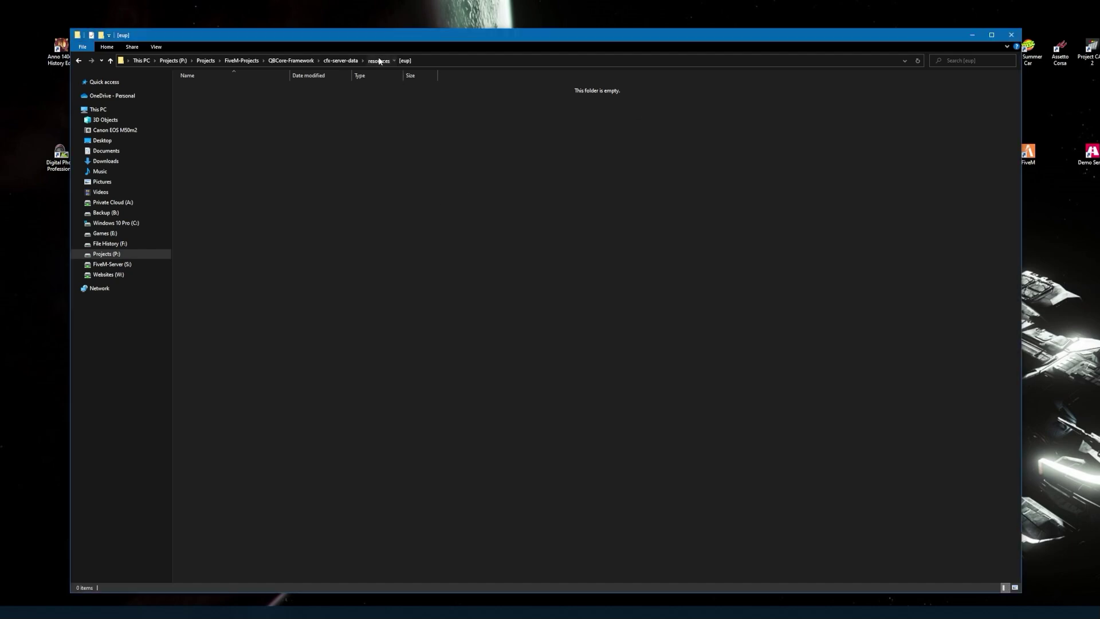
{"action": "left_click", "coordinate": [340, 61]}
{"action": "double_click", "coordinate": [200, 97]}
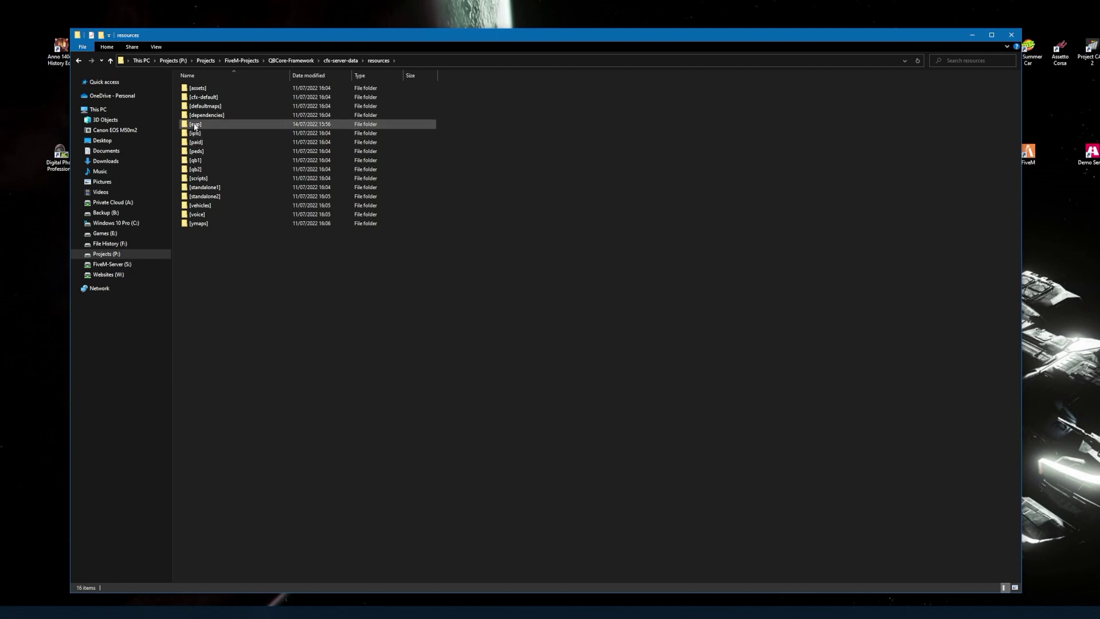
{"action": "double_click", "coordinate": [195, 125]}
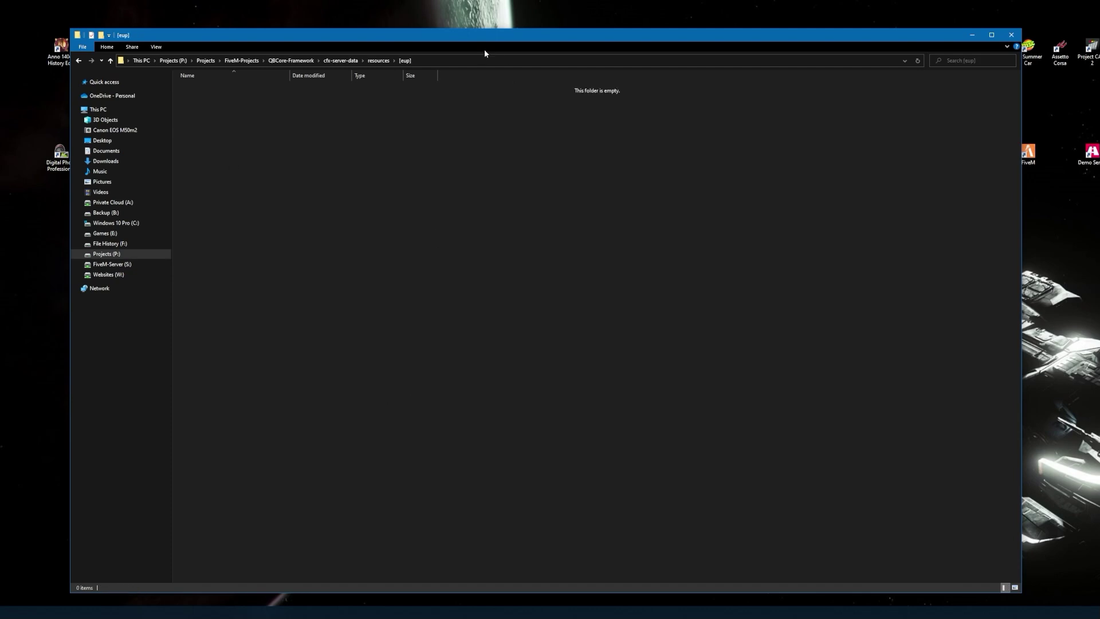
{"action": "left_click_drag", "start_coordinate": [488, 36], "coordinate": [430, 29]}
- Switch to Chrome and open the Player mods category on GTA5-Mods.com
{"action": "key", "text": "super+1"}
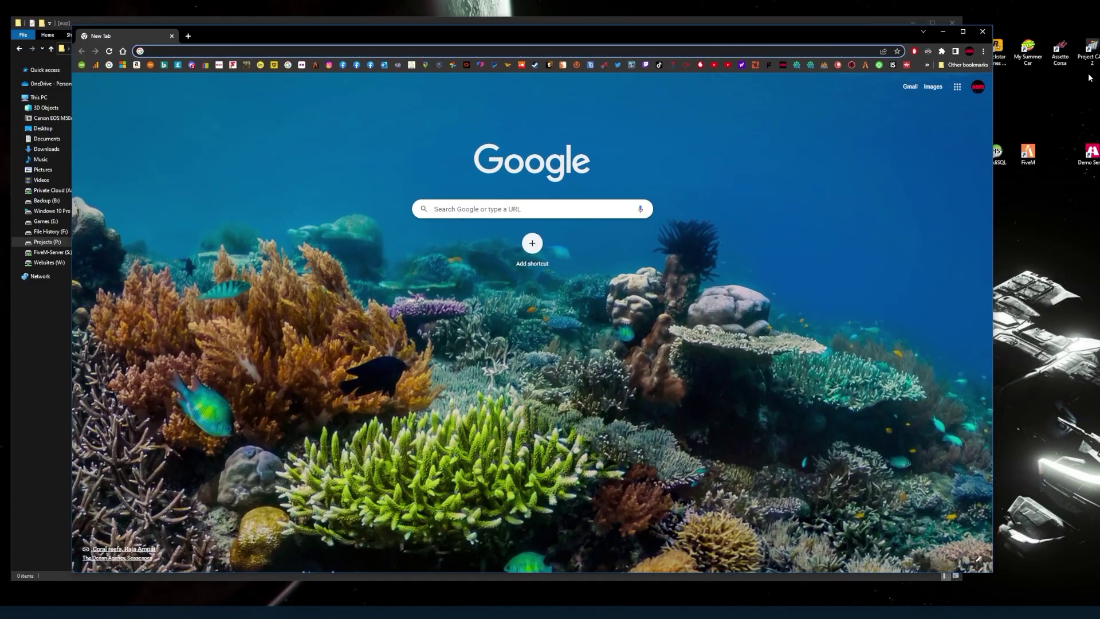
{"action": "left_click", "coordinate": [926, 65]}
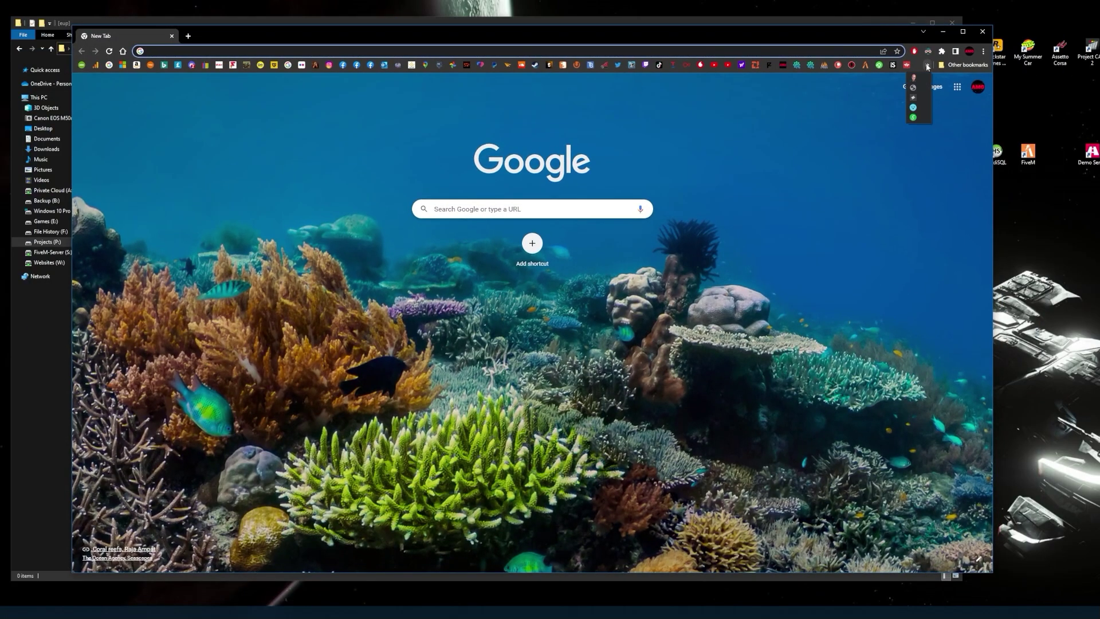
{"action": "left_click", "coordinate": [919, 120]}
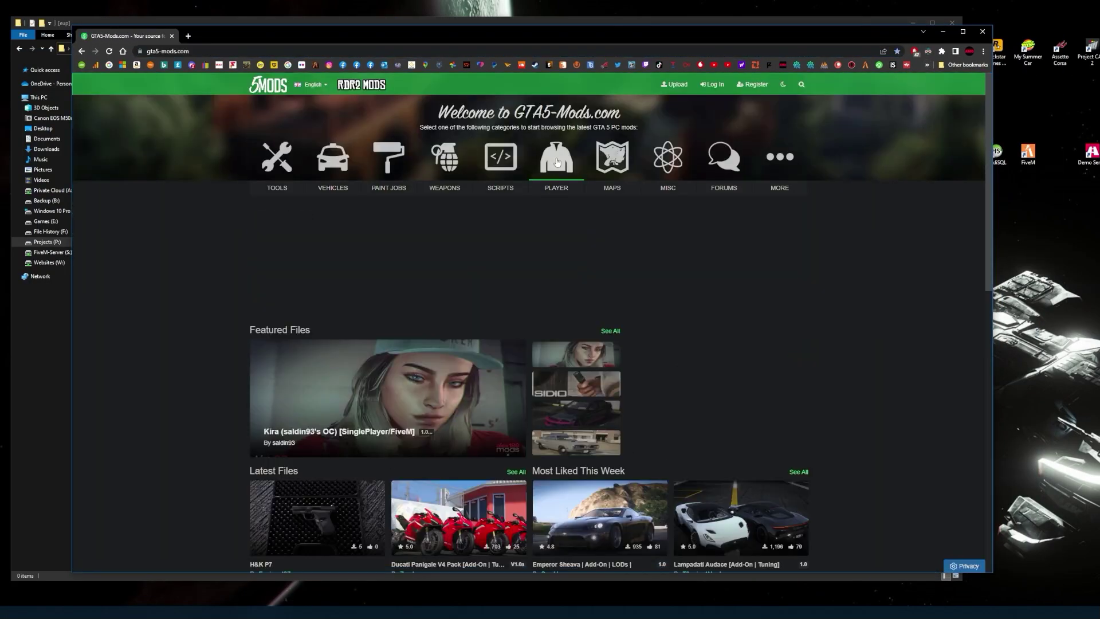
{"action": "left_click", "coordinate": [555, 156]}
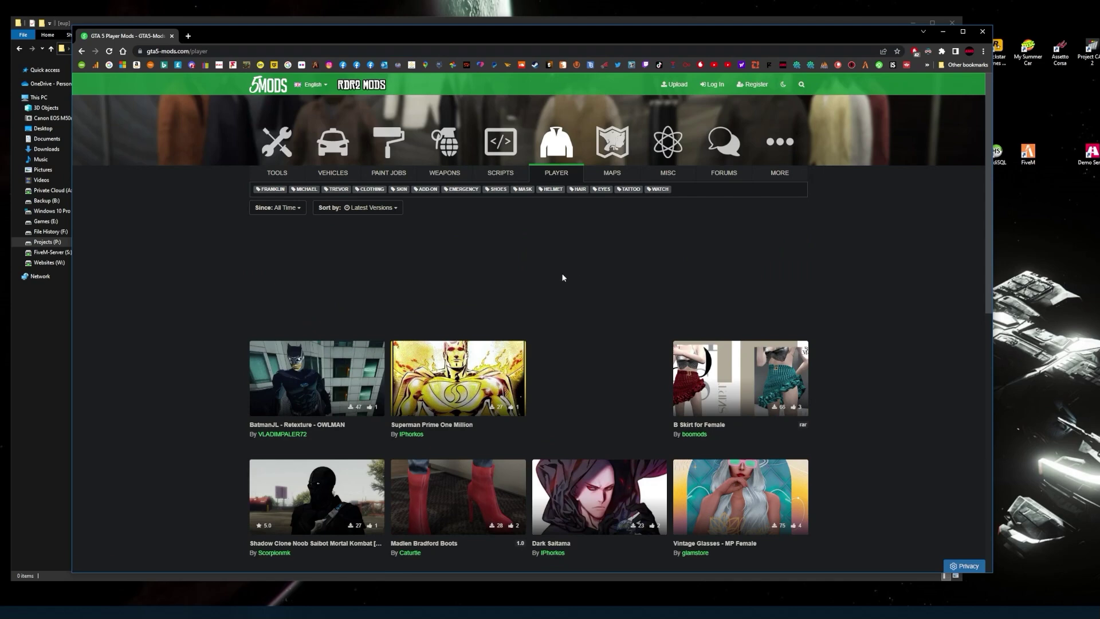
- Browse the player mods through page 2 and open the 112 Acil Sağlık Ped [Replace] mod page
{"action": "scroll", "coordinate": [616, 347], "scroll_direction": "down", "scroll_amount": 3}
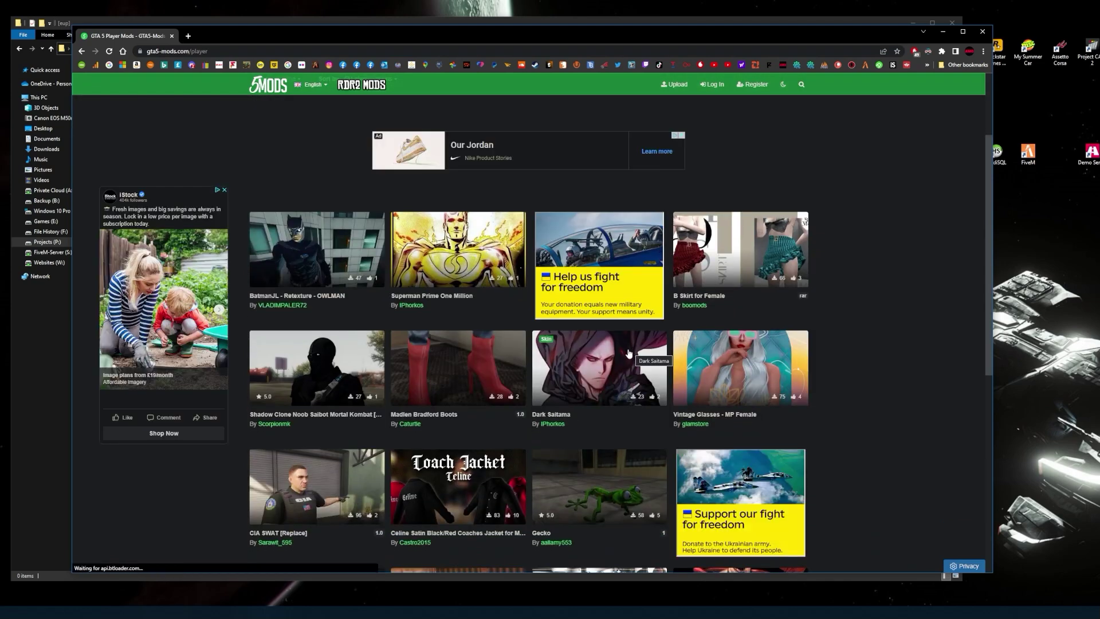
{"action": "left_click_drag", "start_coordinate": [817, 36], "coordinate": [759, 23]}
{"action": "scroll", "coordinate": [595, 318], "scroll_direction": "down", "scroll_amount": 2}
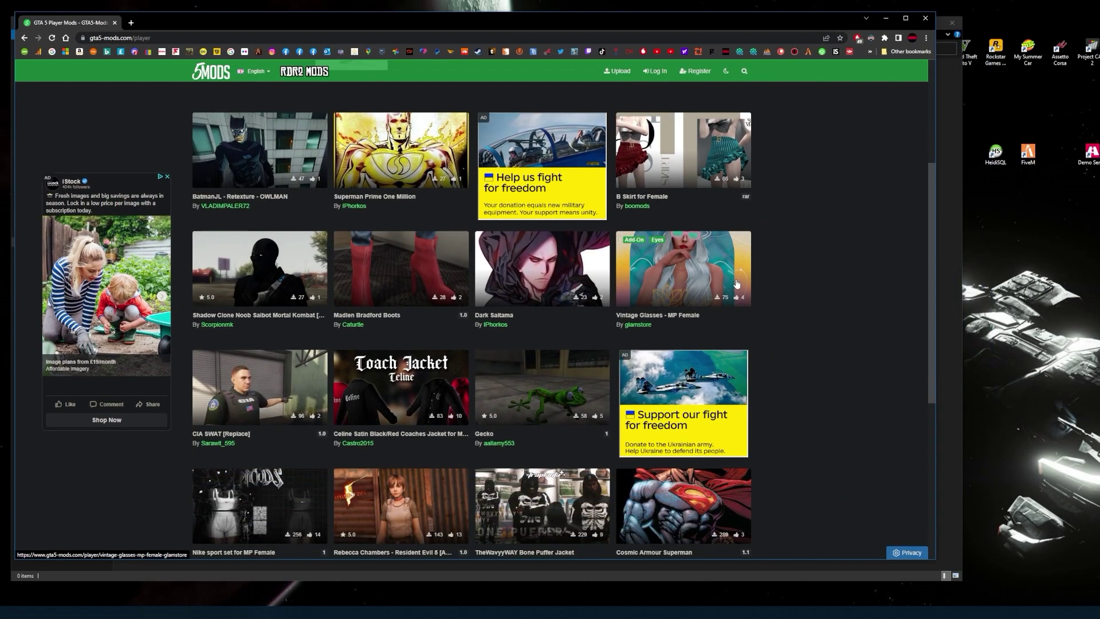
{"action": "scroll", "coordinate": [595, 318], "scroll_direction": "down", "scroll_amount": 5}
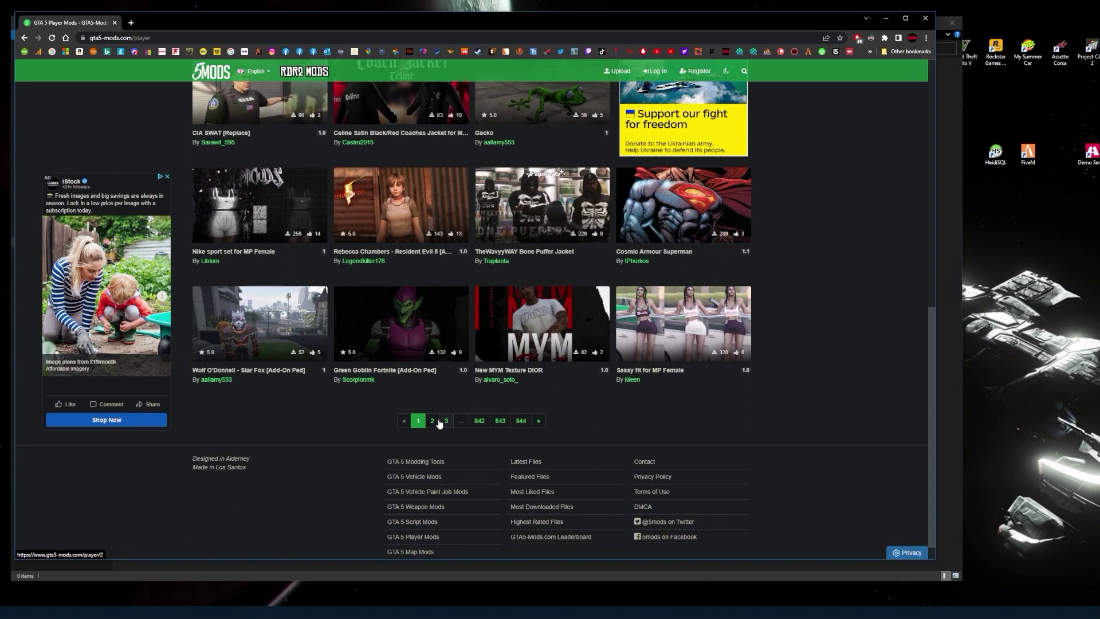
{"action": "left_click", "coordinate": [432, 421]}
{"action": "scroll", "coordinate": [433, 421], "scroll_direction": "down", "scroll_amount": 5}
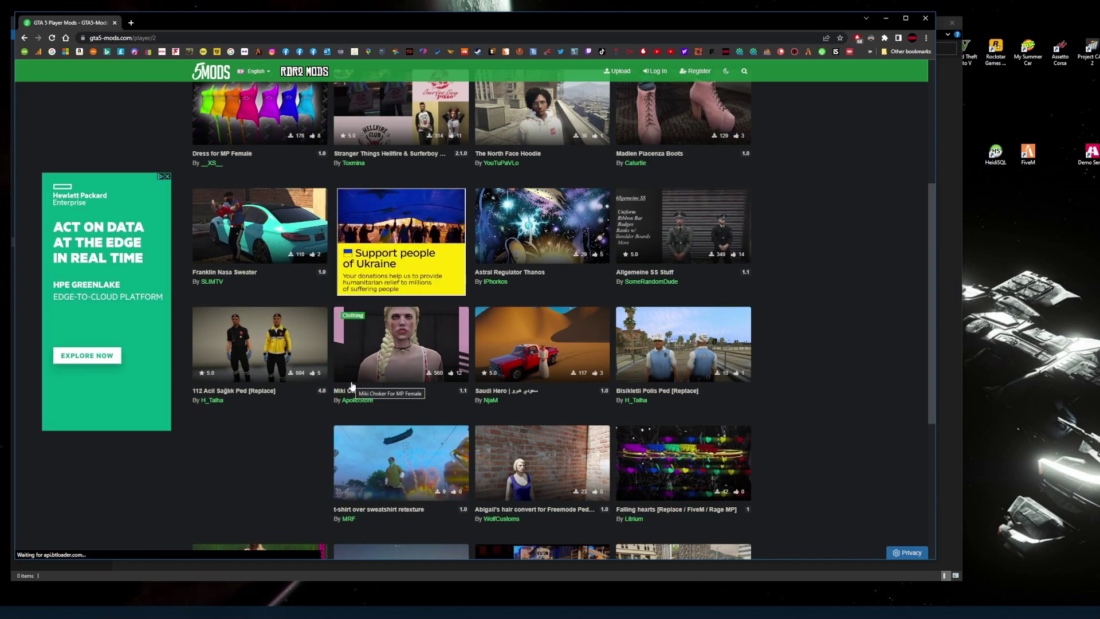
{"action": "left_click", "coordinate": [276, 343]}
{"action": "scroll", "coordinate": [263, 339], "scroll_direction": "down", "scroll_amount": 2}
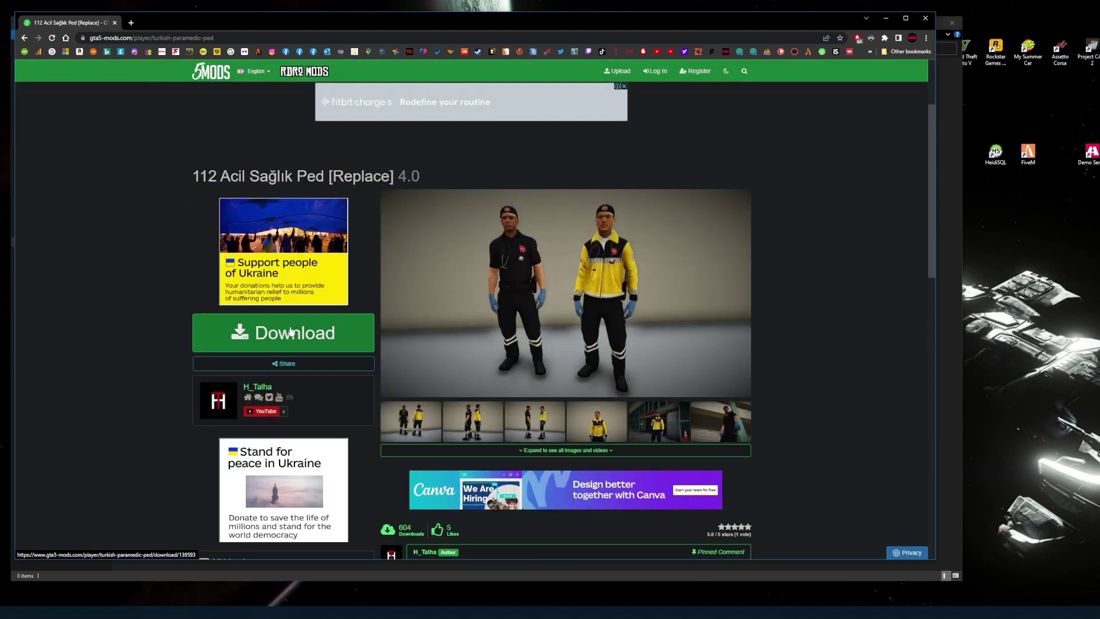
- Download the 112 Acil Sağlık Ped [Replace] archive and close the browser
{"action": "left_click", "coordinate": [310, 324]}
{"action": "left_click", "coordinate": [587, 352]}
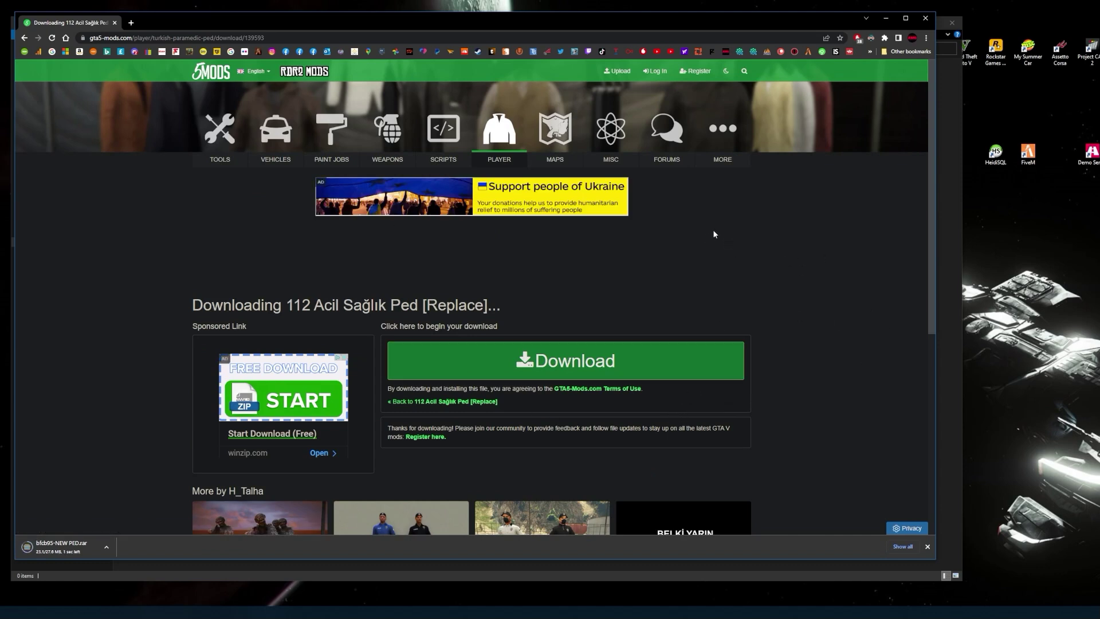
{"action": "left_click", "coordinate": [924, 20]}
- Arrange the Downloads folder window beside the [eup] folder window so that both are reachable
{"action": "mouse_move", "coordinate": [753, 18]}
{"action": "left_mouse_down"}
{"action": "mouse_move", "coordinate": [779, 16]}
{"action": "mouse_move", "coordinate": [765, 15]}
{"action": "left_mouse_up"}
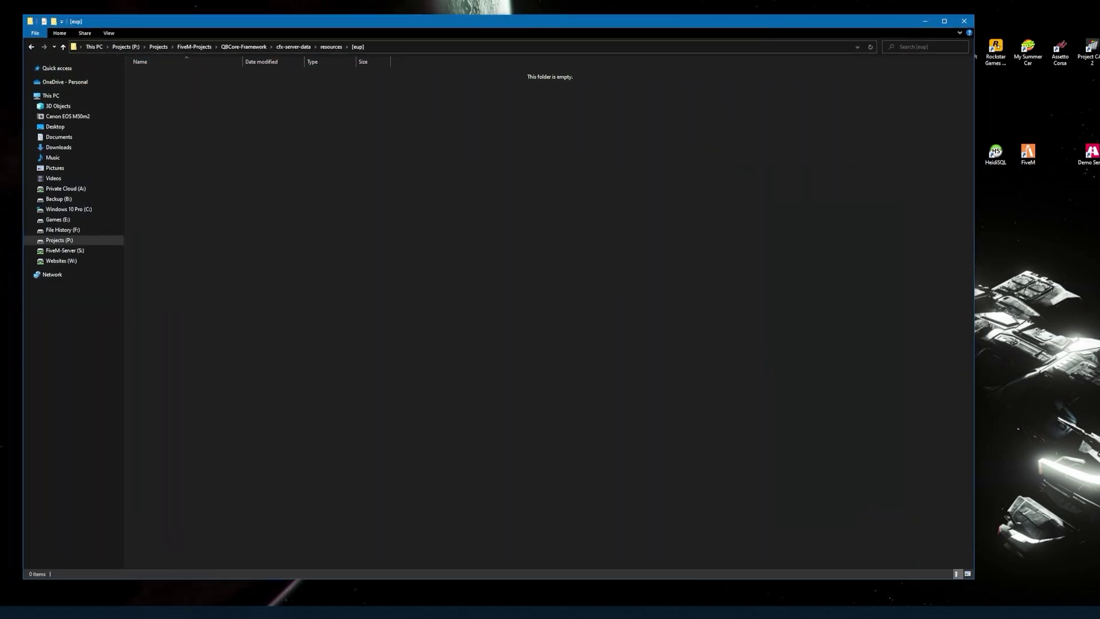
{"action": "left_click_drag", "start_coordinate": [1099, 43], "coordinate": [810, 38]}
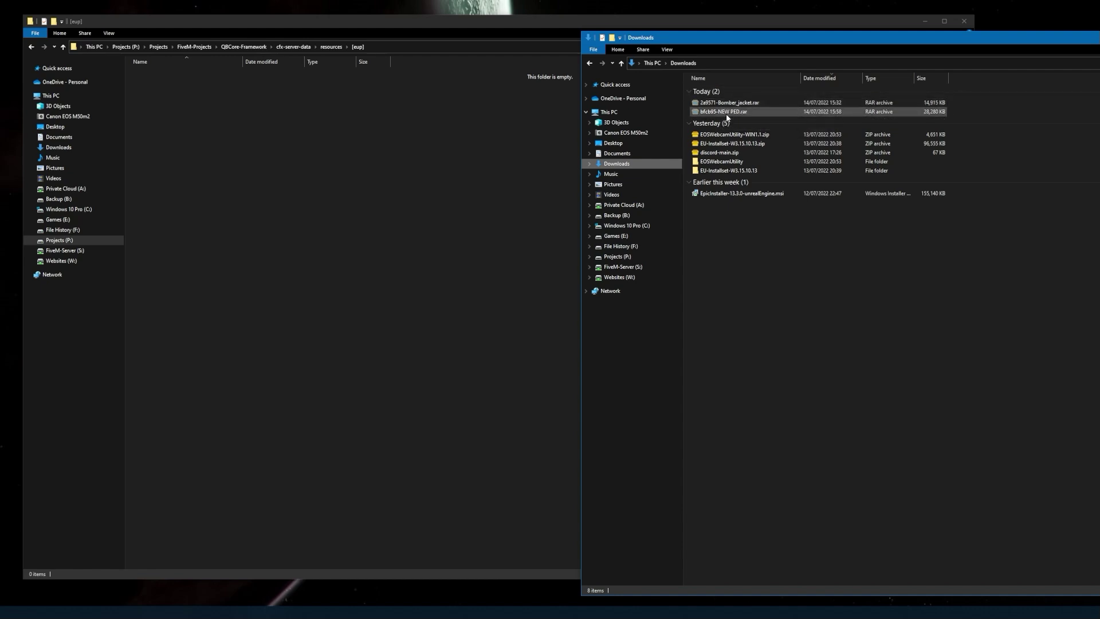
{"action": "left_click_drag", "start_coordinate": [803, 41], "coordinate": [1001, 39]}
{"action": "left_click_drag", "start_coordinate": [676, 23], "coordinate": [846, 29]}
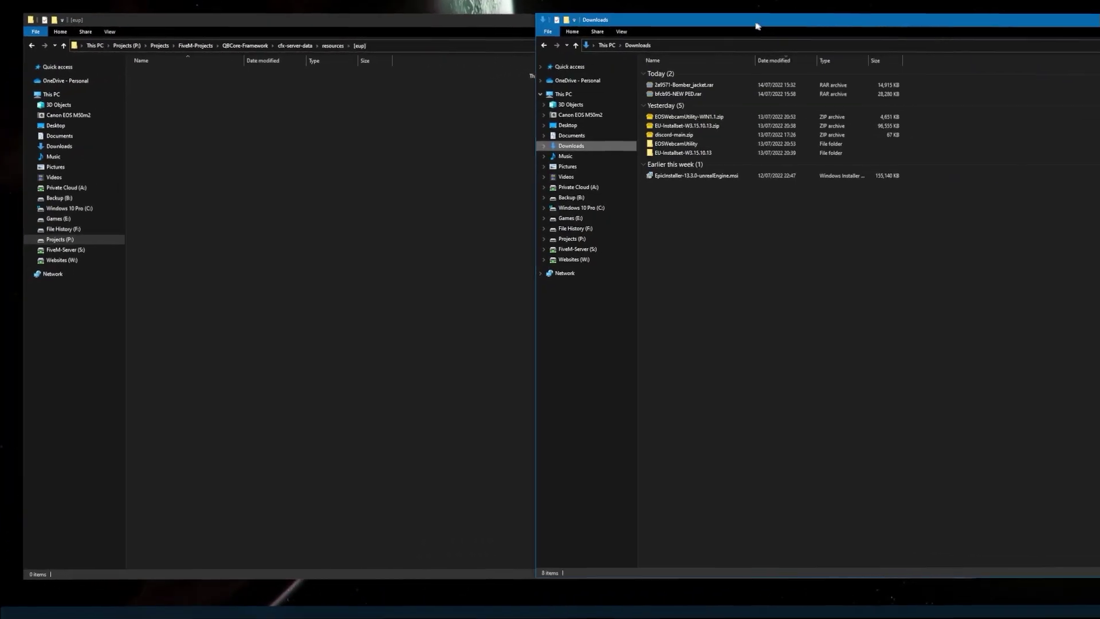
{"action": "left_click_drag", "start_coordinate": [759, 21], "coordinate": [807, 46]}
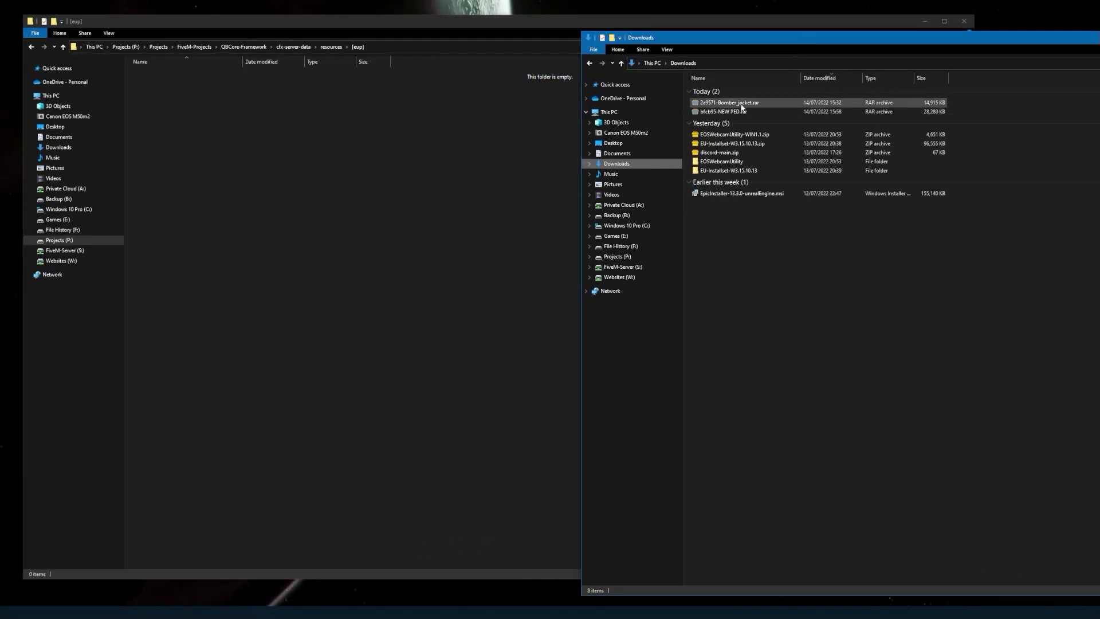
{"action": "left_click", "coordinate": [747, 112]}
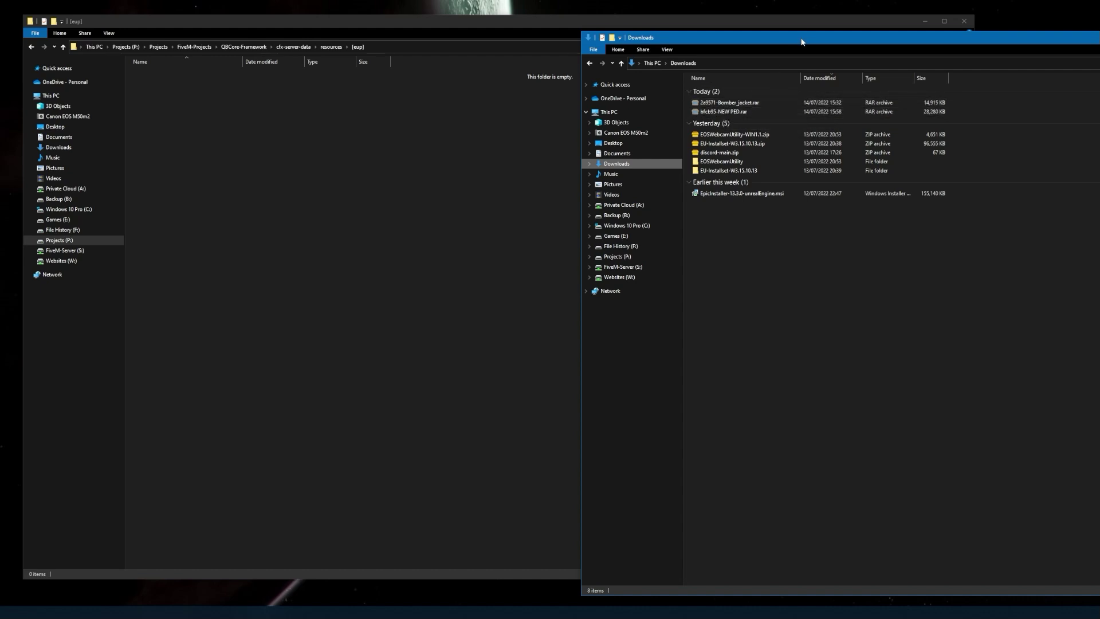
{"action": "left_click_drag", "start_coordinate": [728, 37], "coordinate": [626, 46]}
{"action": "left_click_drag", "start_coordinate": [721, 44], "coordinate": [1044, 33]}
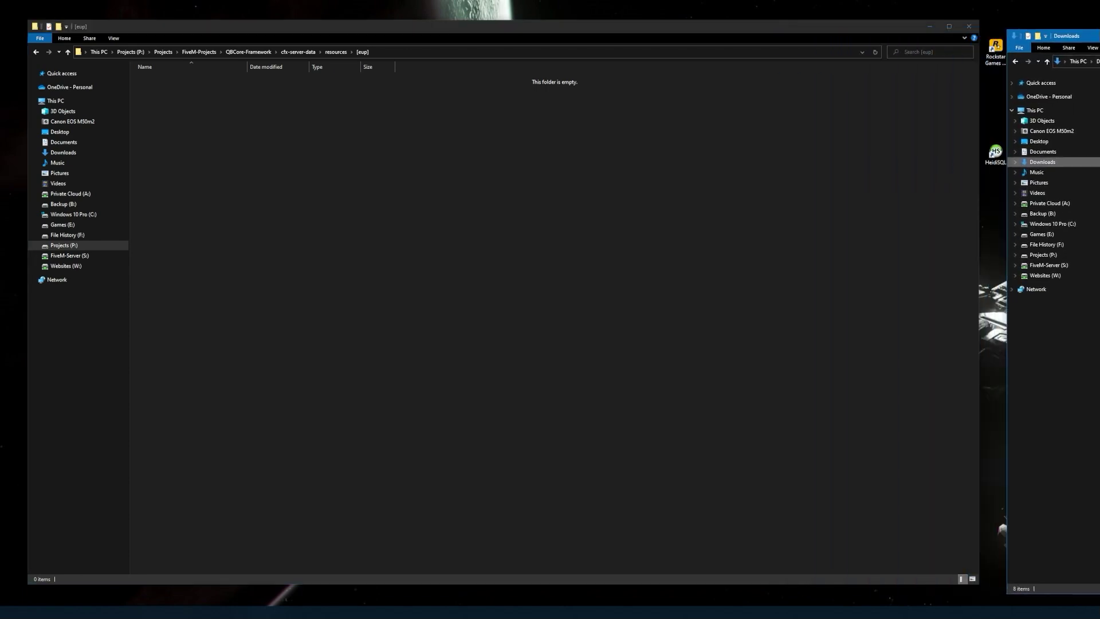
- Open the 2a9571-Bomber_jacket.rar archive from Downloads in the archive manager
{"action": "key", "text": "Return"}
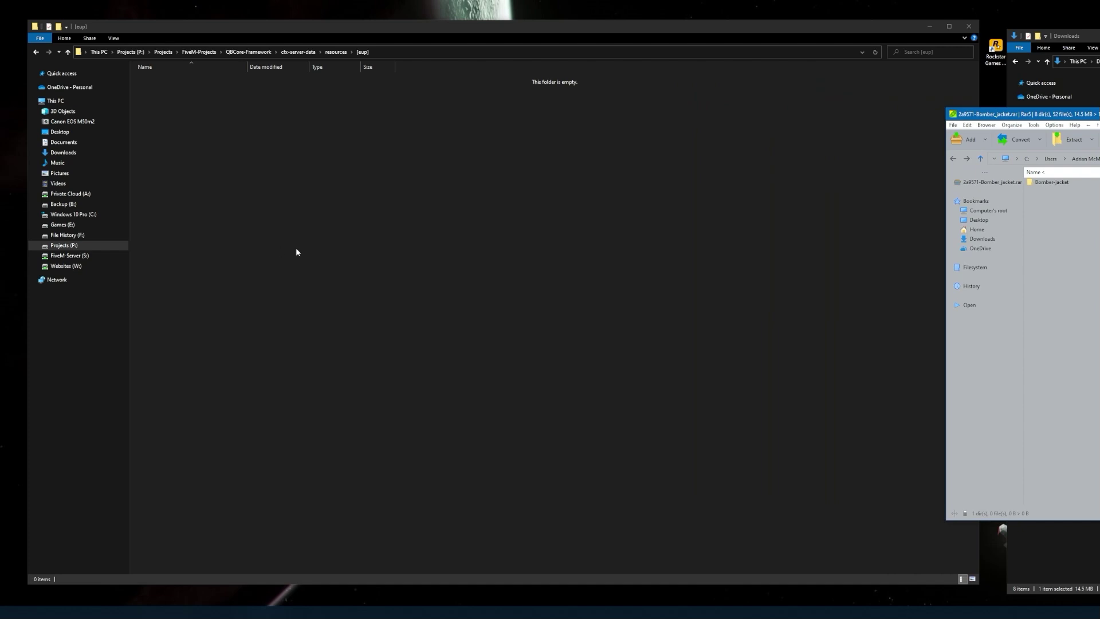
{"action": "right_click", "coordinate": [1054, 183]}
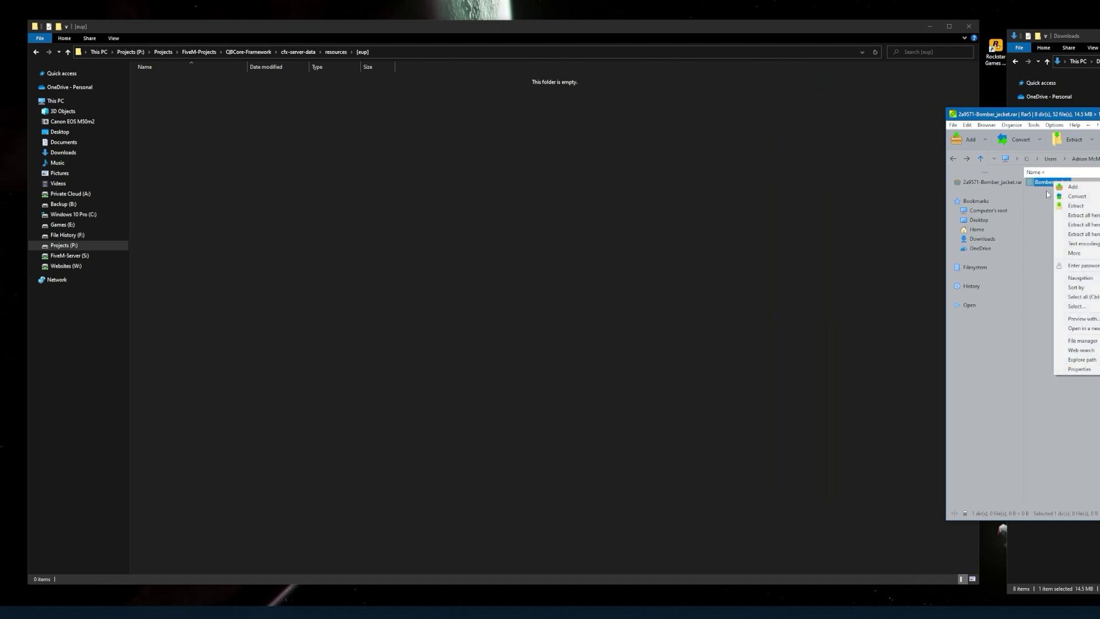
{"action": "key", "text": "Escape"}
- Create a folder named Bomber_Jacket inside the [eup] folder
{"action": "left_click", "coordinate": [304, 268]}
{"action": "right_click", "coordinate": [303, 268]}
{"action": "mouse_move", "coordinate": [367, 377]}
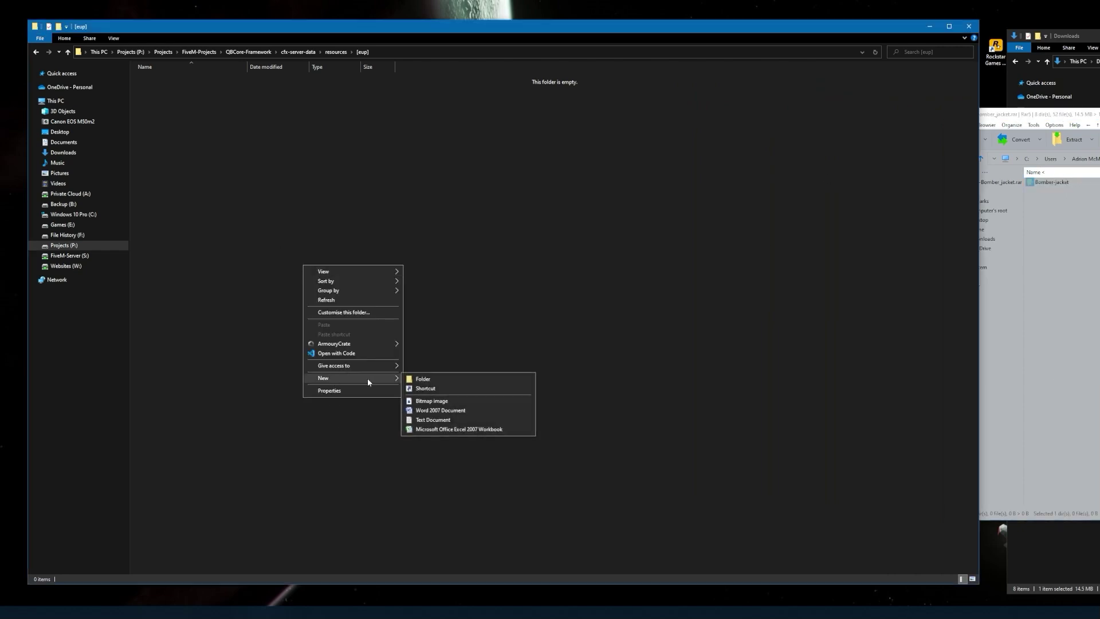
{"action": "left_click", "coordinate": [426, 376]}
{"action": "type", "text": "B"}
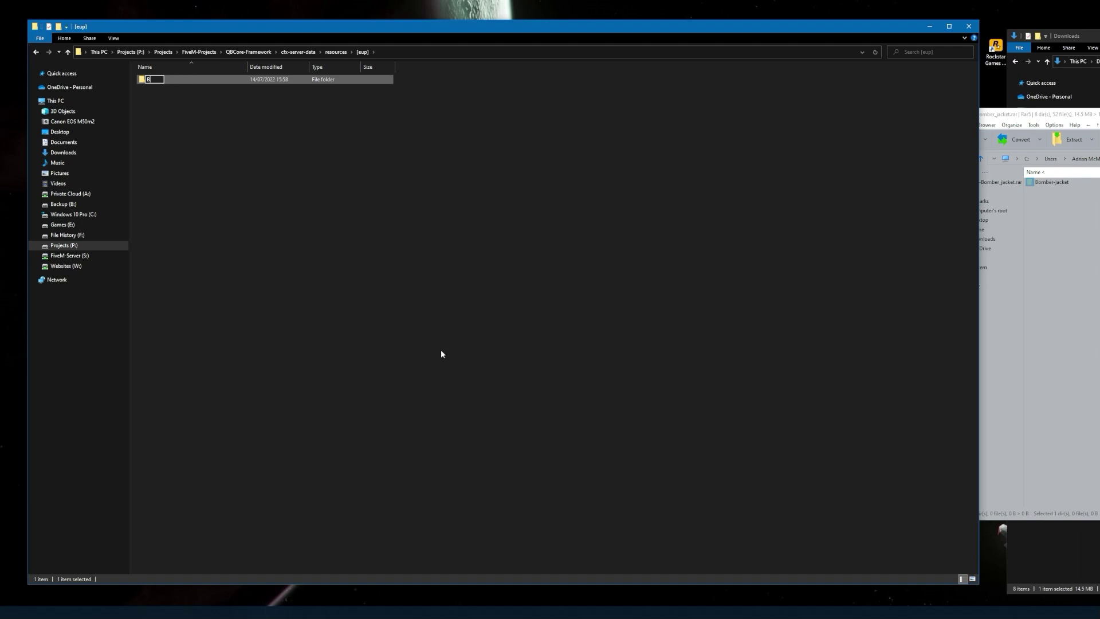
{"action": "type", "text": "omber_Jacket"}
{"action": "left_click", "coordinate": [410, 362]}
- Open the Bomber_Jacket folder and create a subfolder named stream in it
{"action": "double_click", "coordinate": [161, 80]}
{"action": "right_click", "coordinate": [200, 114]}
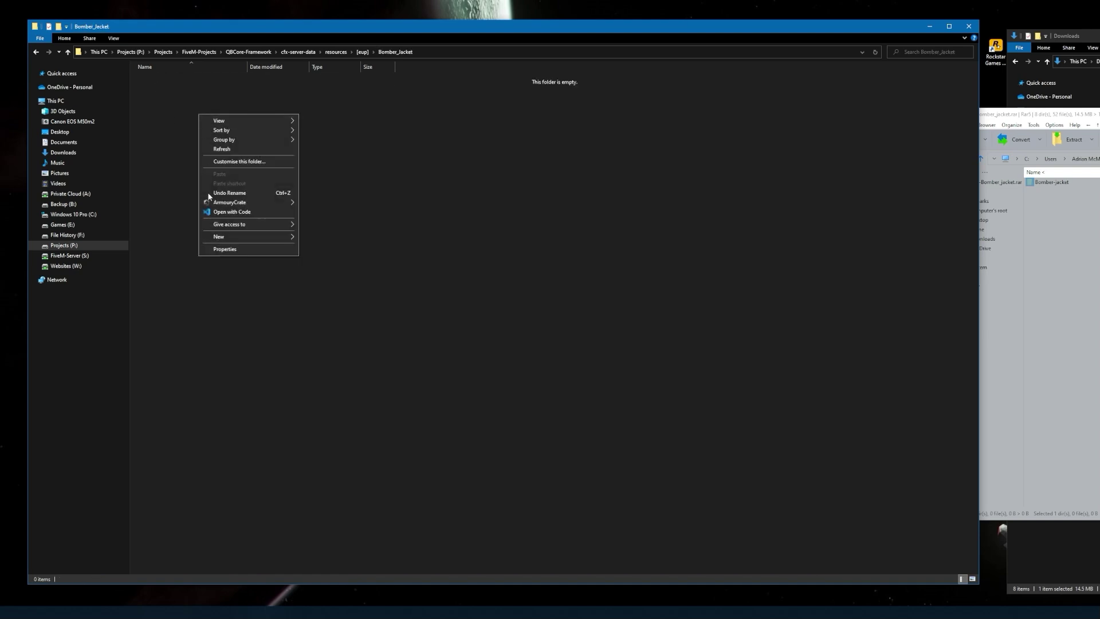
{"action": "mouse_move", "coordinate": [238, 237]}
{"action": "left_click", "coordinate": [329, 235]}
{"action": "type", "text": "str"}
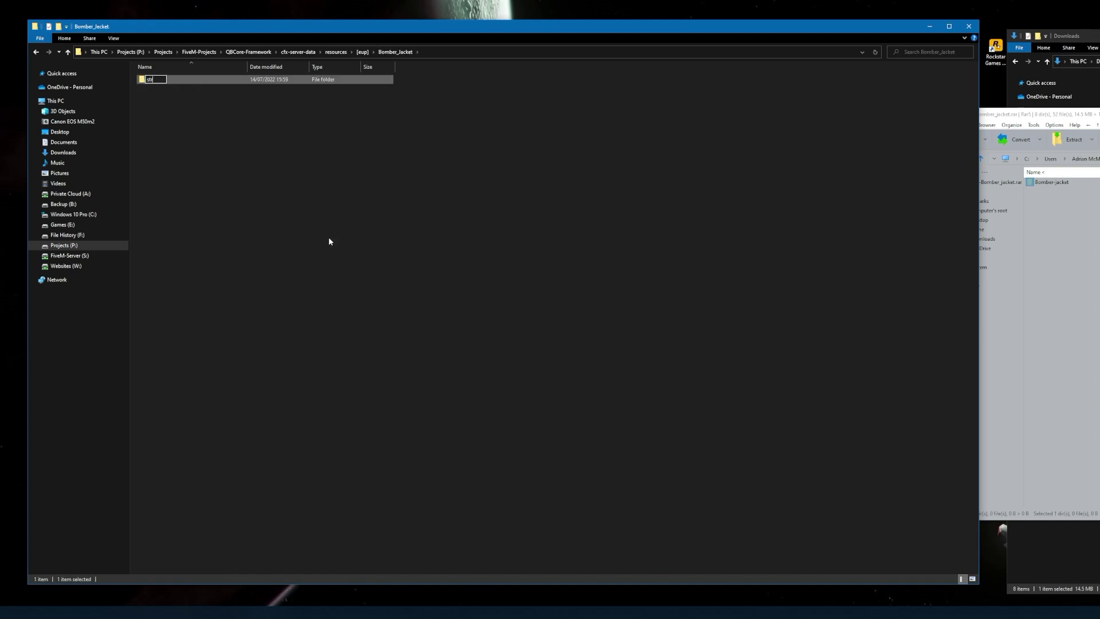
{"action": "type", "text": "eamn"}
{"action": "key", "text": "BackSpace"}
{"action": "left_click", "coordinate": [343, 220]}
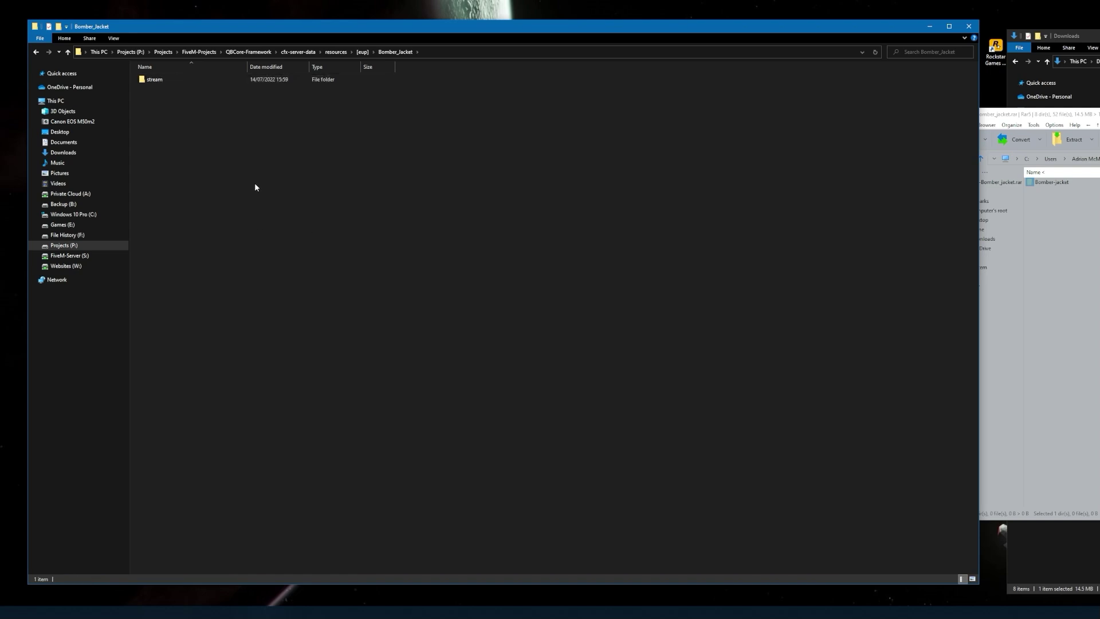
{"action": "right_click", "coordinate": [156, 108]}
{"action": "mouse_move", "coordinate": [192, 232]}
{"action": "left_click", "coordinate": [279, 233]}
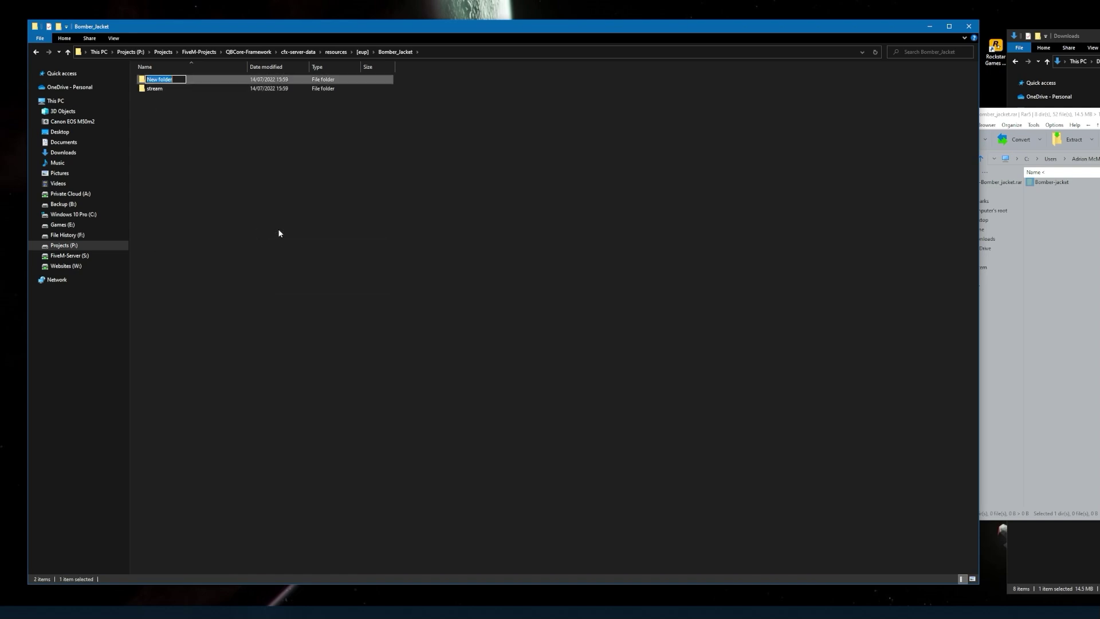
{"action": "right_click", "coordinate": [170, 81]}
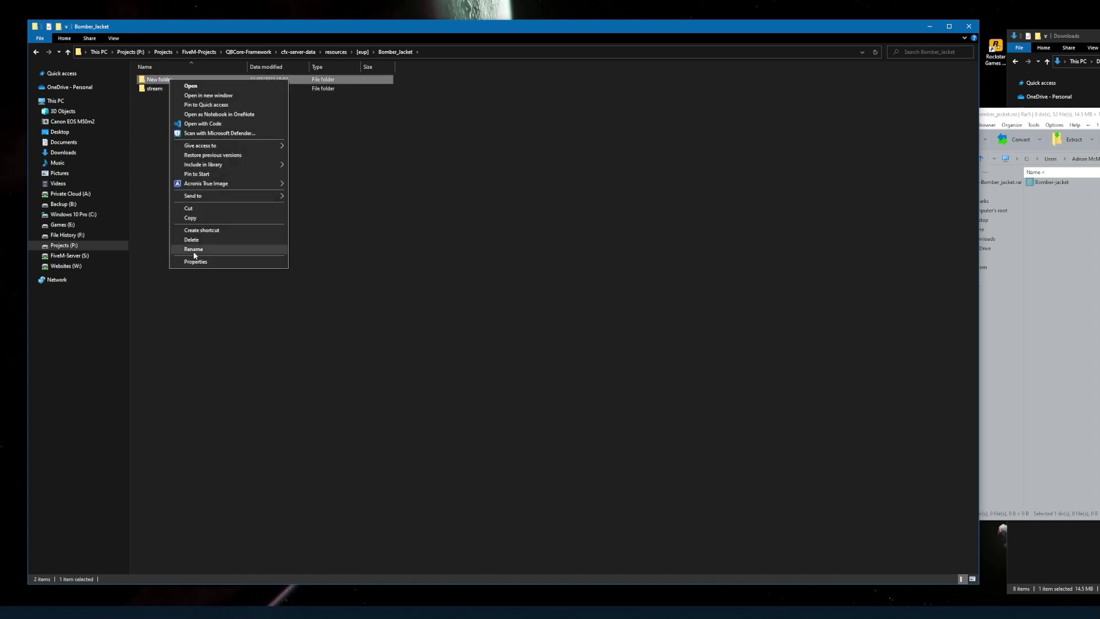
{"action": "left_click", "coordinate": [191, 239]}
- Create a text document in Bomber_Jacket named fxmaifest.lua, accepting the file extension change
{"action": "right_click", "coordinate": [174, 155]}
{"action": "mouse_move", "coordinate": [205, 271]}
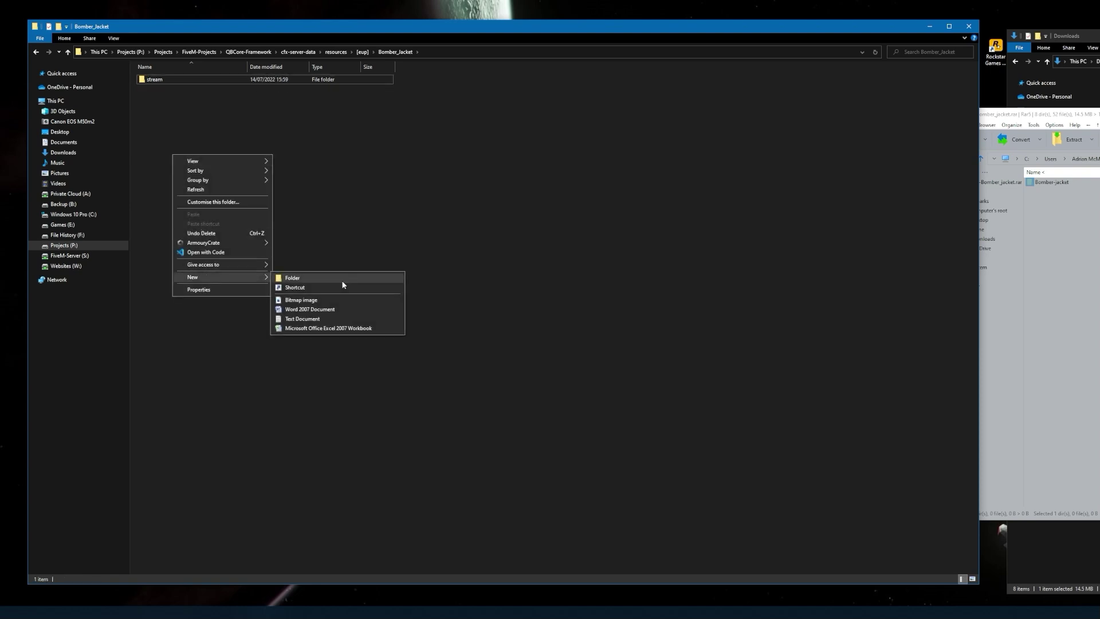
{"action": "left_click", "coordinate": [297, 318]}
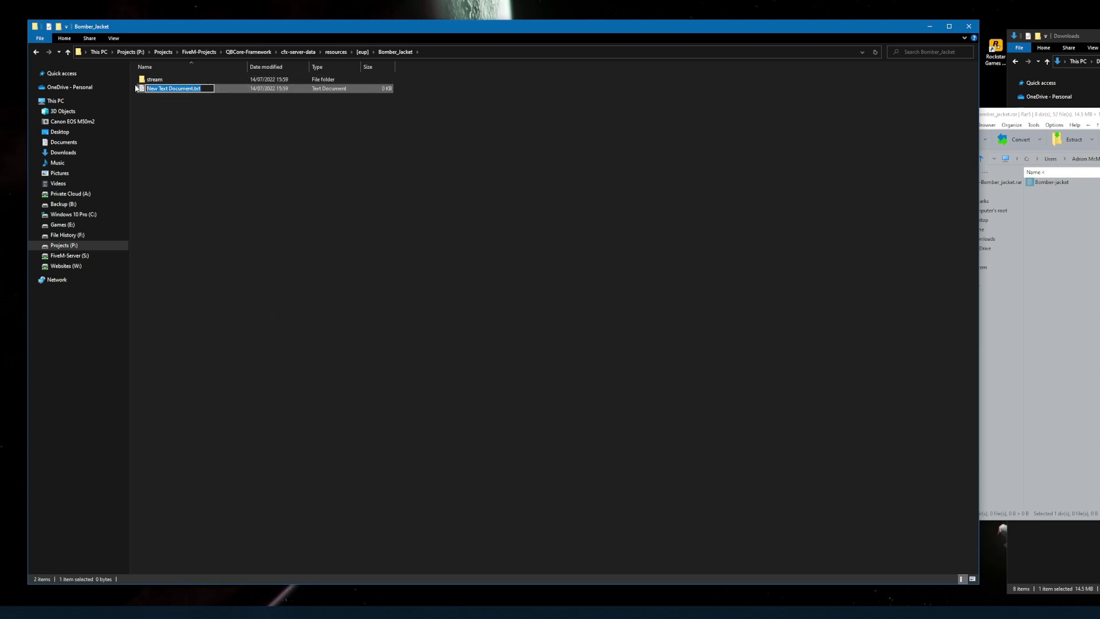
{"action": "type", "text": "f"}
{"action": "type", "text": "xmaifest.lua"}
{"action": "key", "text": "Return"}
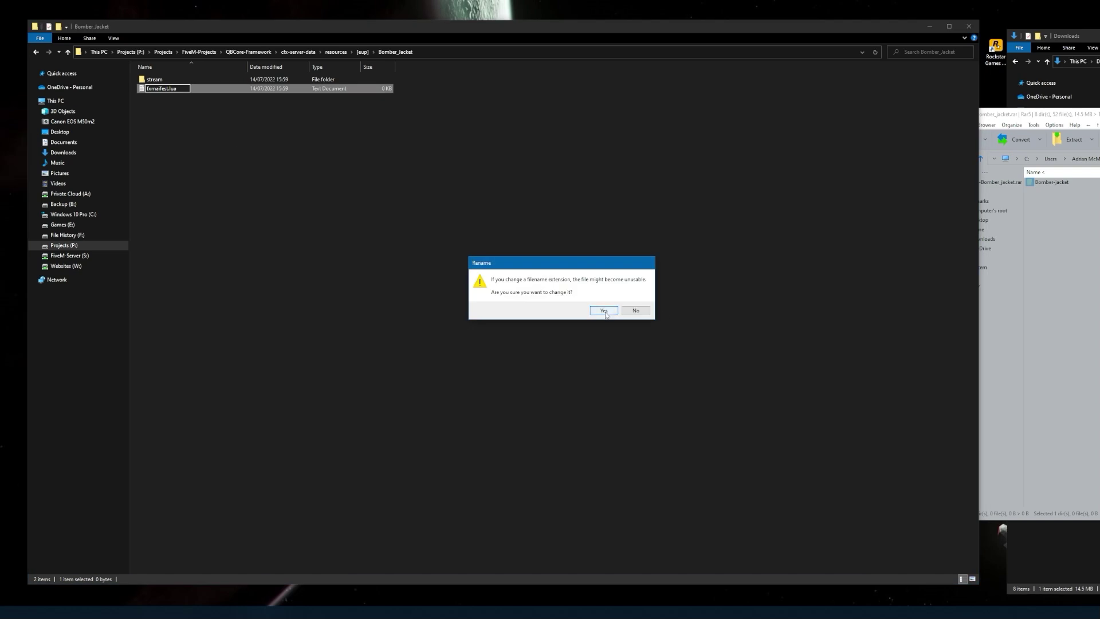
{"action": "left_click", "coordinate": [605, 311]}
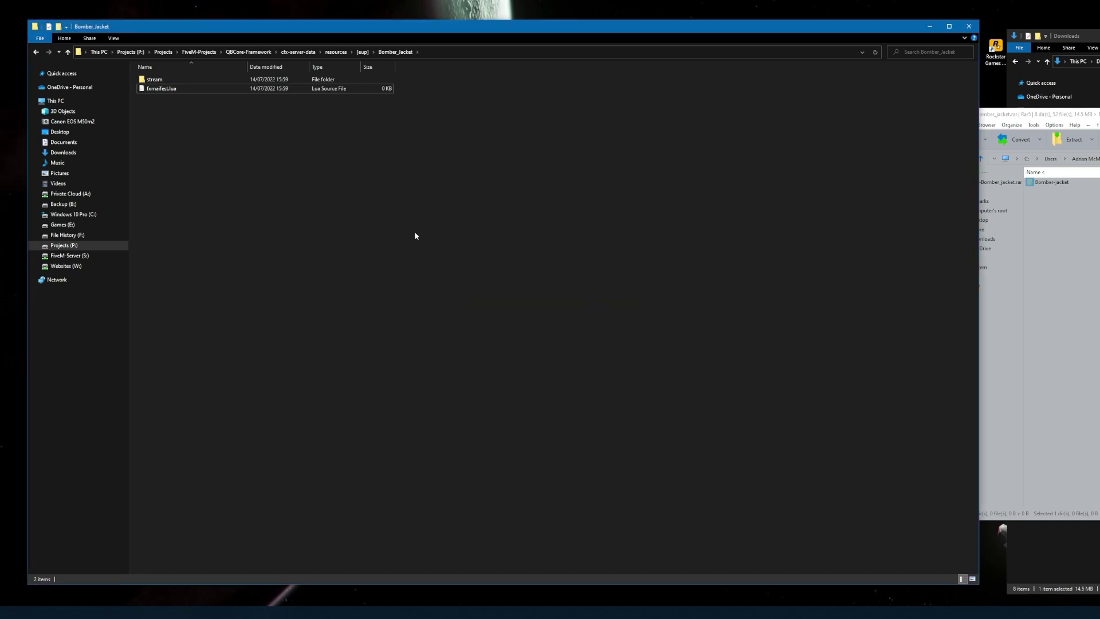
- Open the archive's [Fivem Ready] folder and bring up the empty stream folder of Bomber_Jacket beside it
{"action": "left_click_drag", "start_coordinate": [1031, 114], "coordinate": [625, 93]}
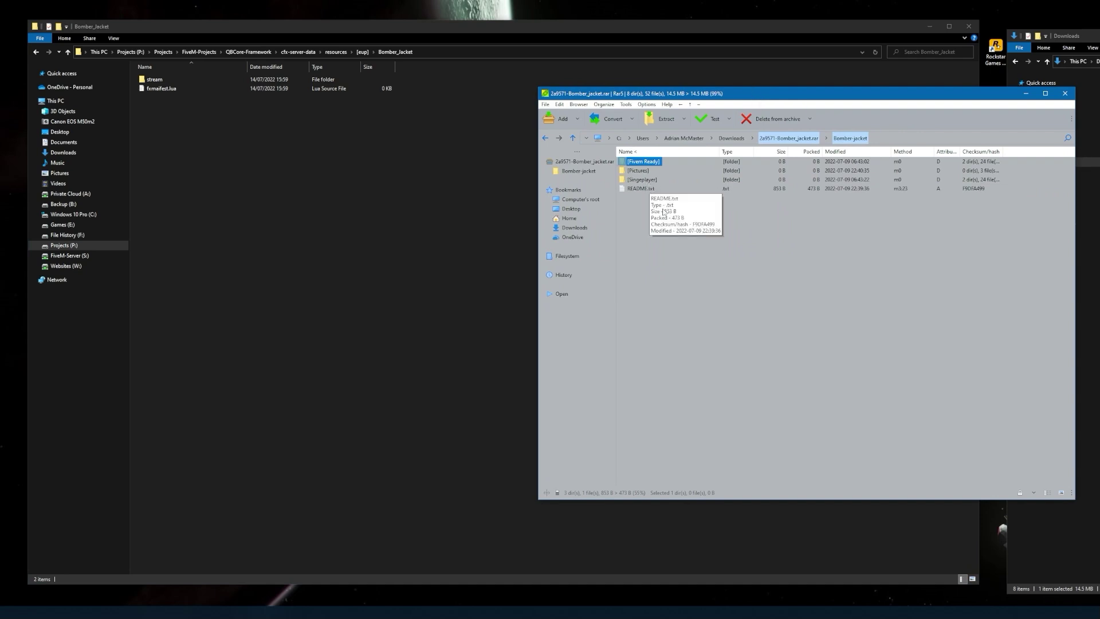
{"action": "double_click", "coordinate": [649, 162]}
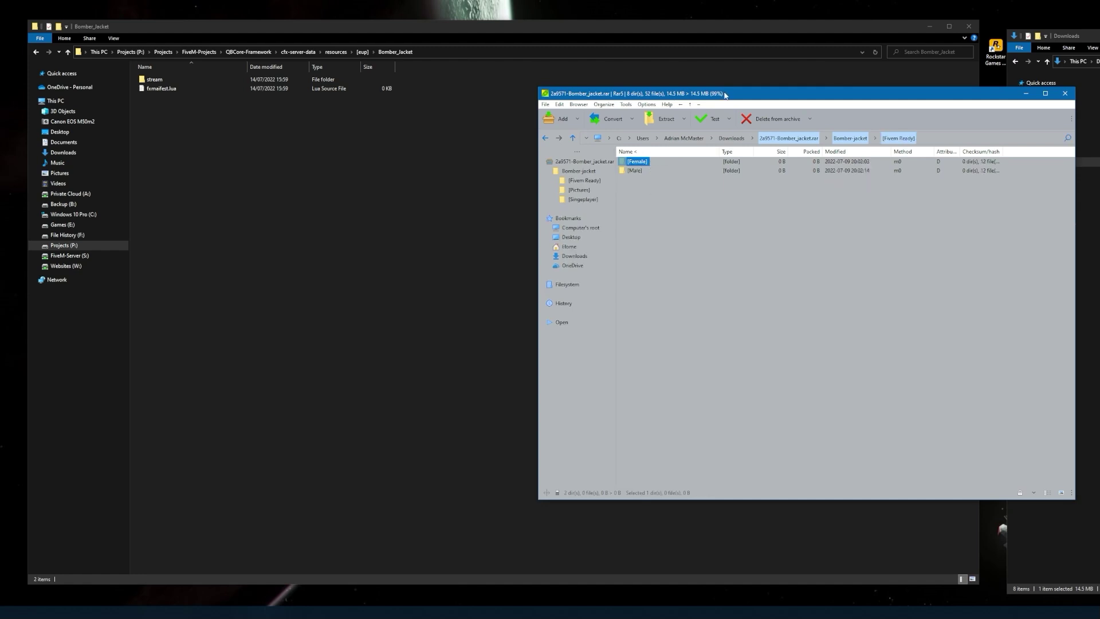
{"action": "left_click_drag", "start_coordinate": [729, 96], "coordinate": [682, 82]}
{"action": "double_click", "coordinate": [200, 80]}
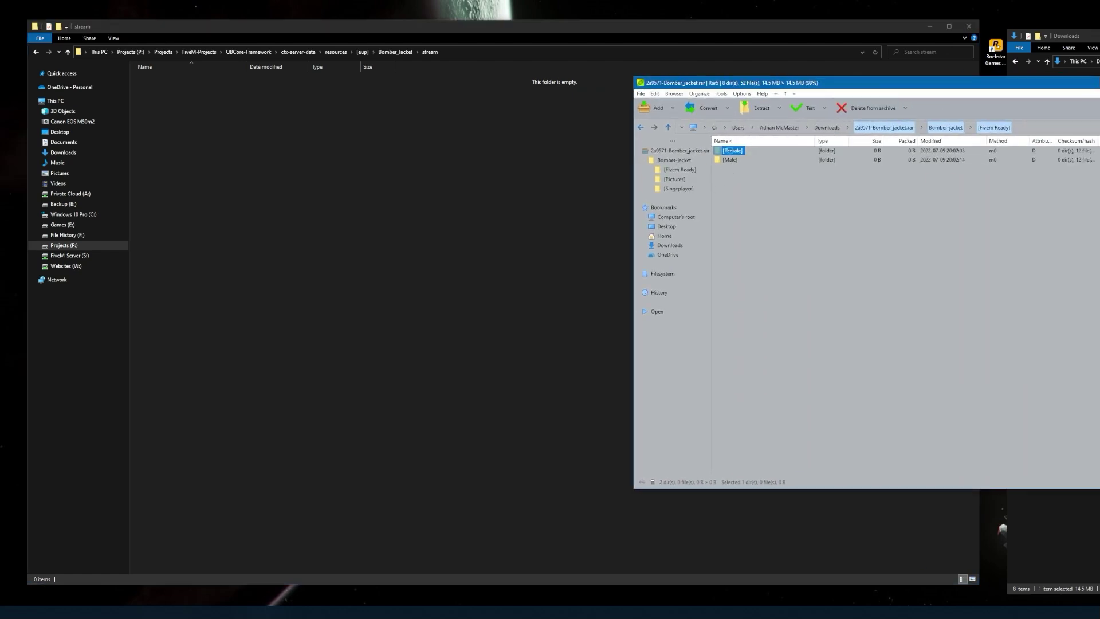
- Extract the [Female] and [Male] folders from the archive into the Bomber_Jacket stream folder
{"action": "double_click", "coordinate": [730, 151]}
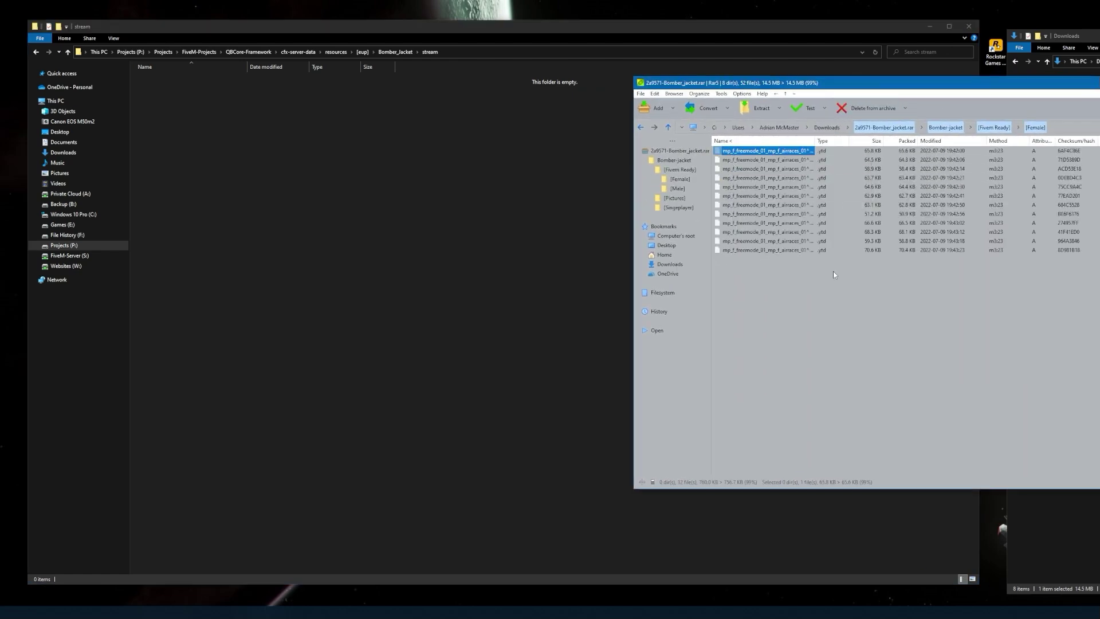
{"action": "left_click", "coordinate": [641, 127]}
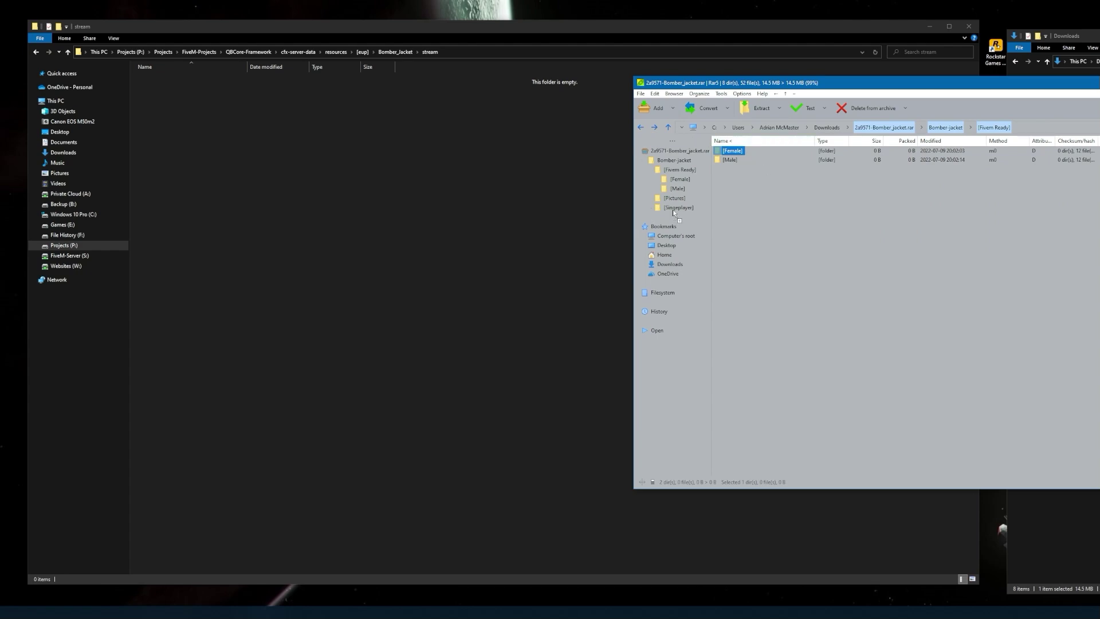
{"action": "left_click_drag", "start_coordinate": [672, 208], "coordinate": [284, 171]}
{"action": "left_click", "coordinate": [981, 233]}
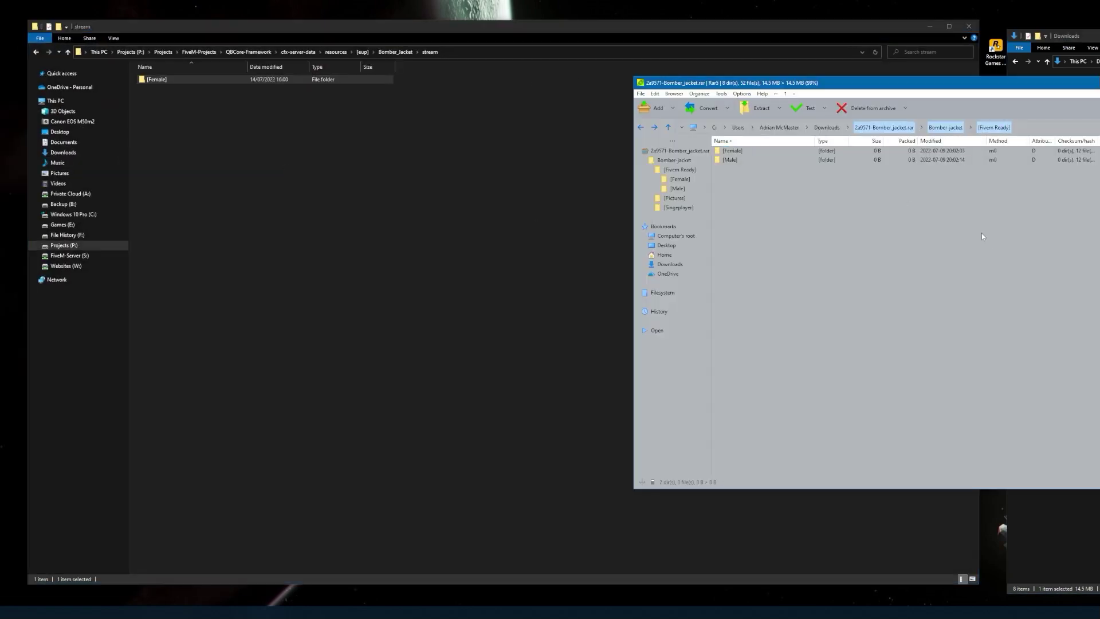
{"action": "left_click", "coordinate": [730, 160]}
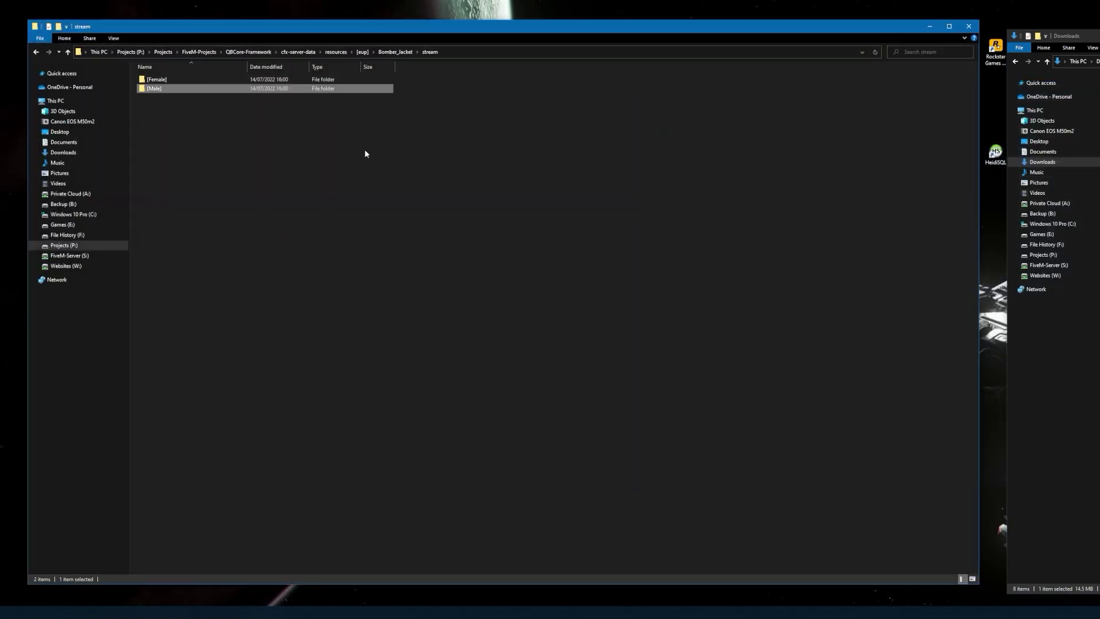
- Inspect the full names of the files in the extracted [Male] folder and return to the stream folder
{"action": "double_click", "coordinate": [165, 88]}
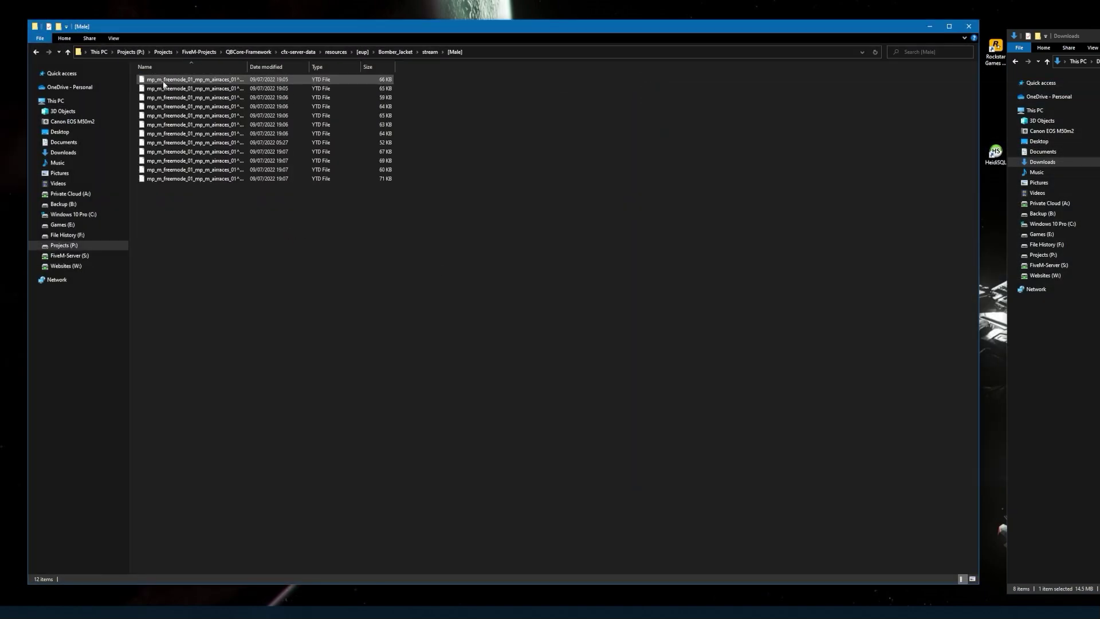
{"action": "left_click_drag", "start_coordinate": [271, 66], "coordinate": [340, 67]}
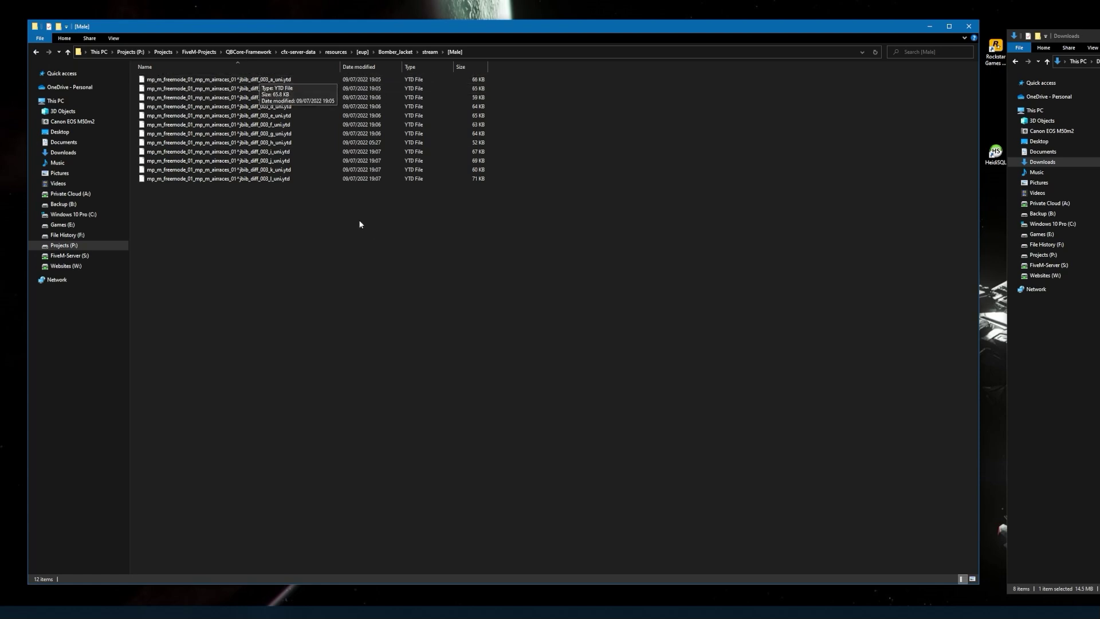
{"action": "left_click", "coordinate": [36, 52]}
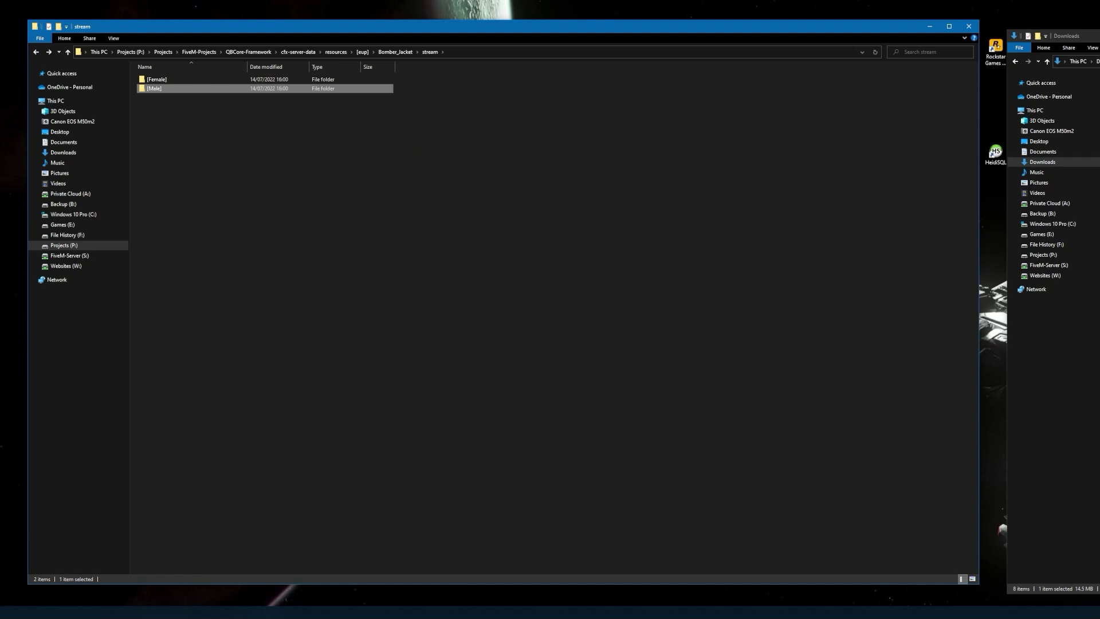
- Open the bfcb95-NEW PED.rar archive from Downloads and go to NEW PED, Turkish Paramedic Ped 4.0, Ped 4.0
{"action": "left_click_drag", "start_coordinate": [1077, 35], "coordinate": [674, 58]}
{"action": "double_click", "coordinate": [753, 132]}
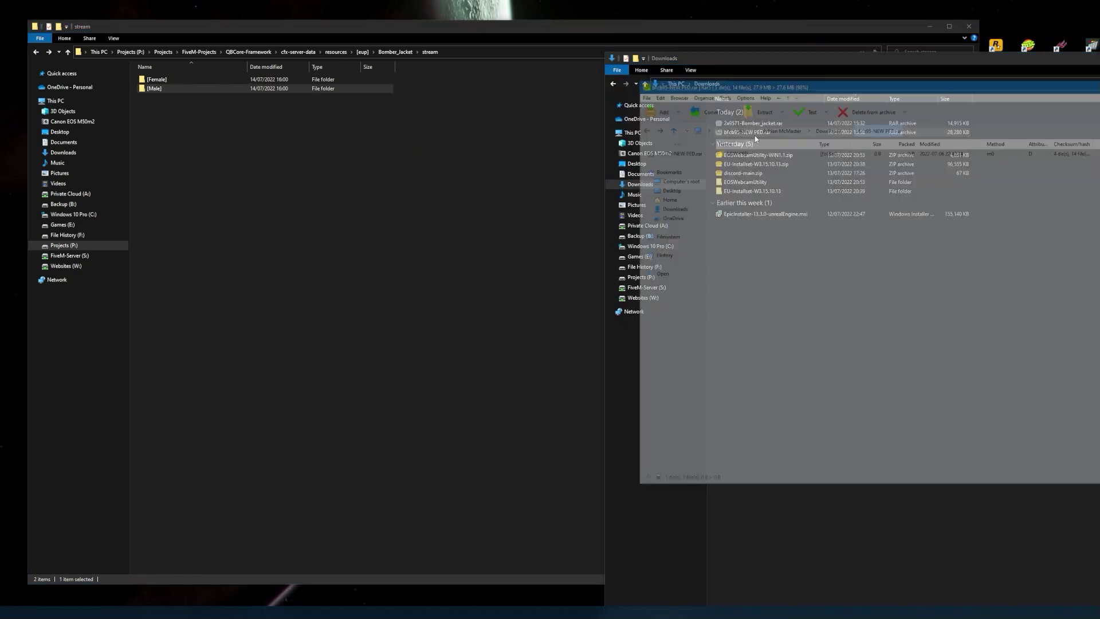
{"action": "double_click", "coordinate": [739, 150]}
{"action": "double_click", "coordinate": [756, 151]}
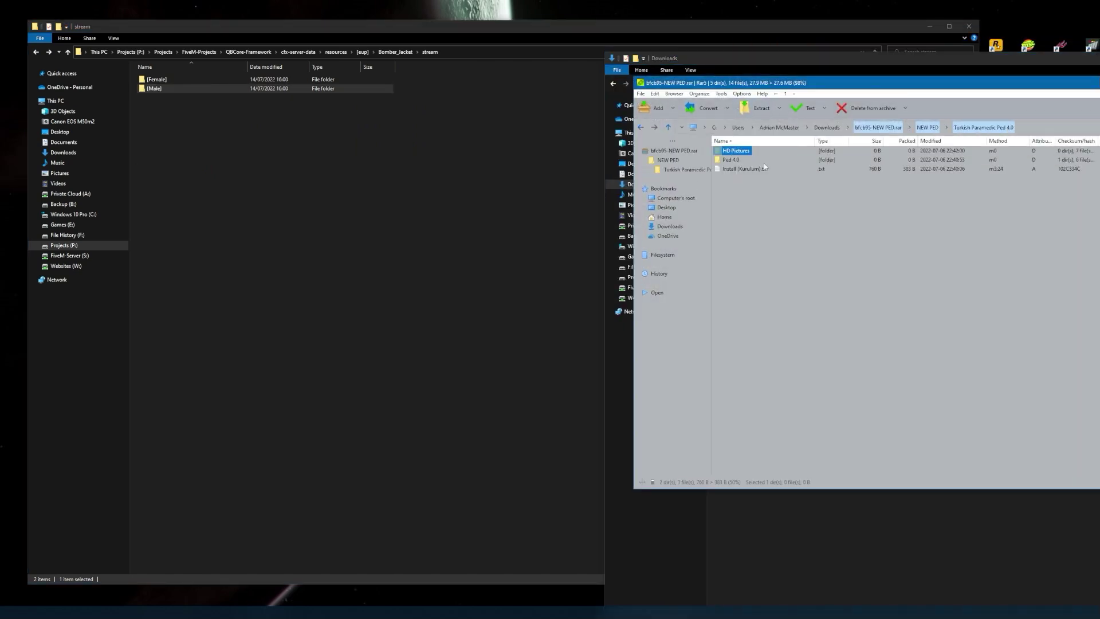
{"action": "double_click", "coordinate": [731, 162]}
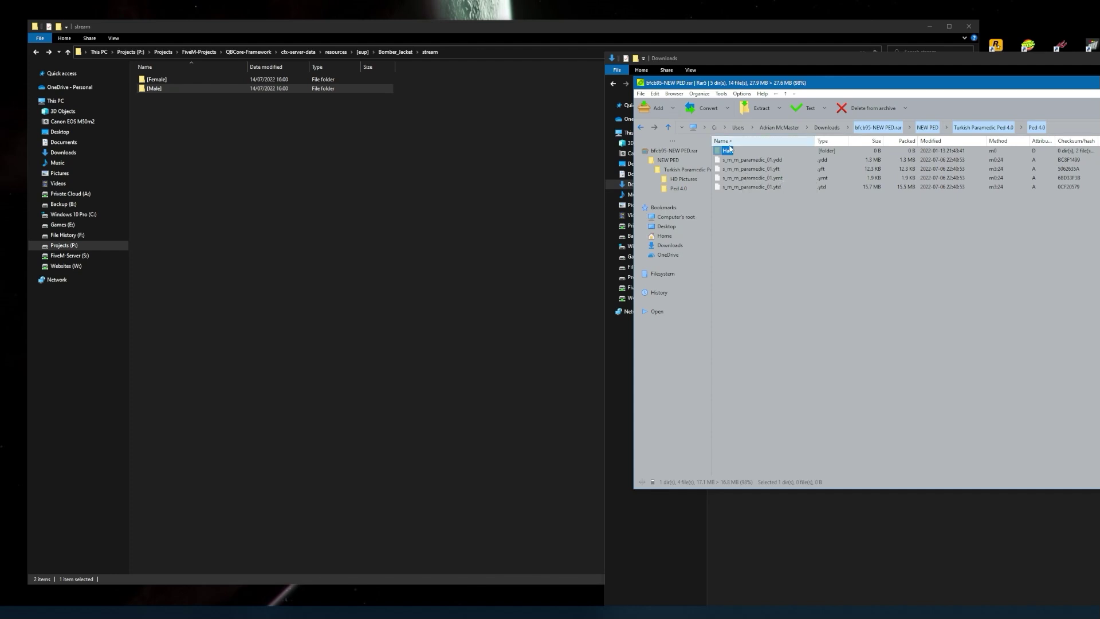
- Check the contents of the archive's Hat folder and extract that folder into the stream folder
{"action": "double_click", "coordinate": [727, 150]}
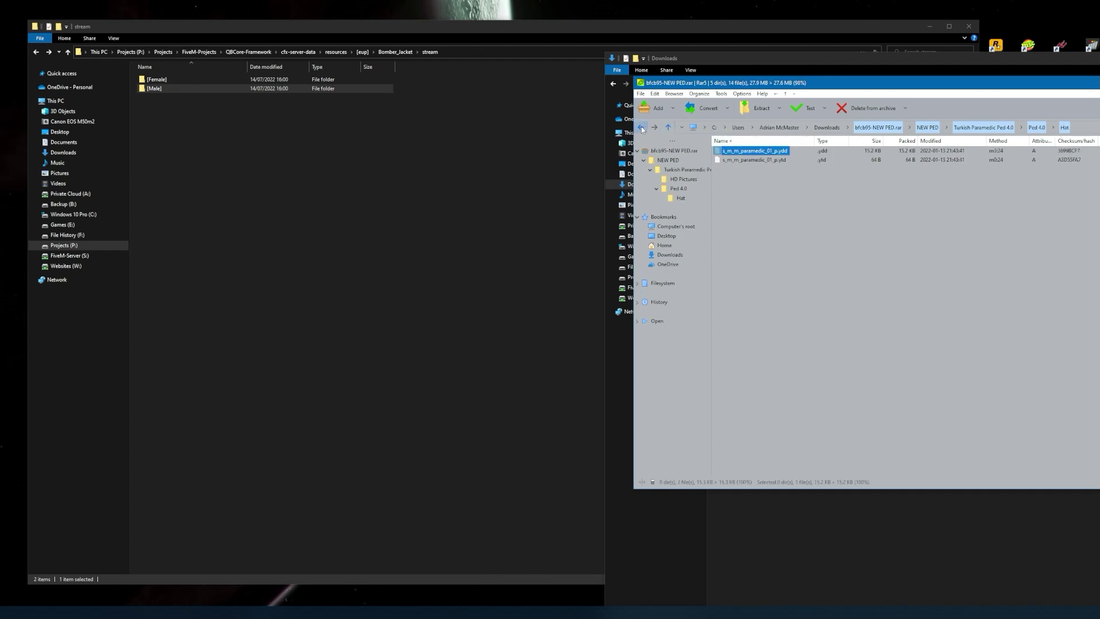
{"action": "left_click", "coordinate": [642, 129]}
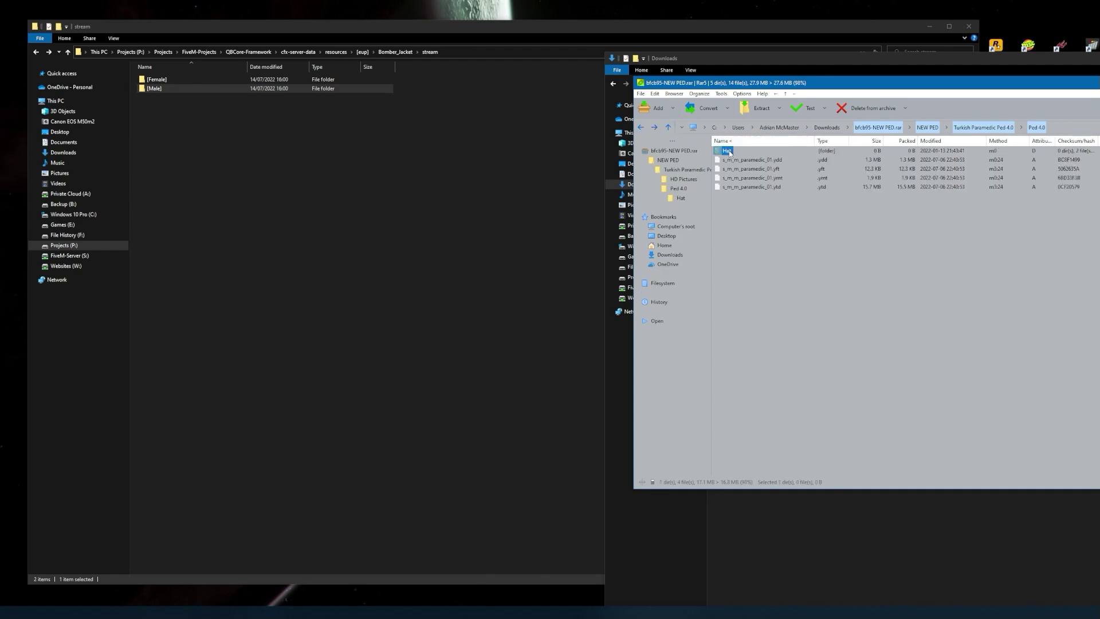
{"action": "left_click_drag", "start_coordinate": [726, 150], "coordinate": [385, 210]}
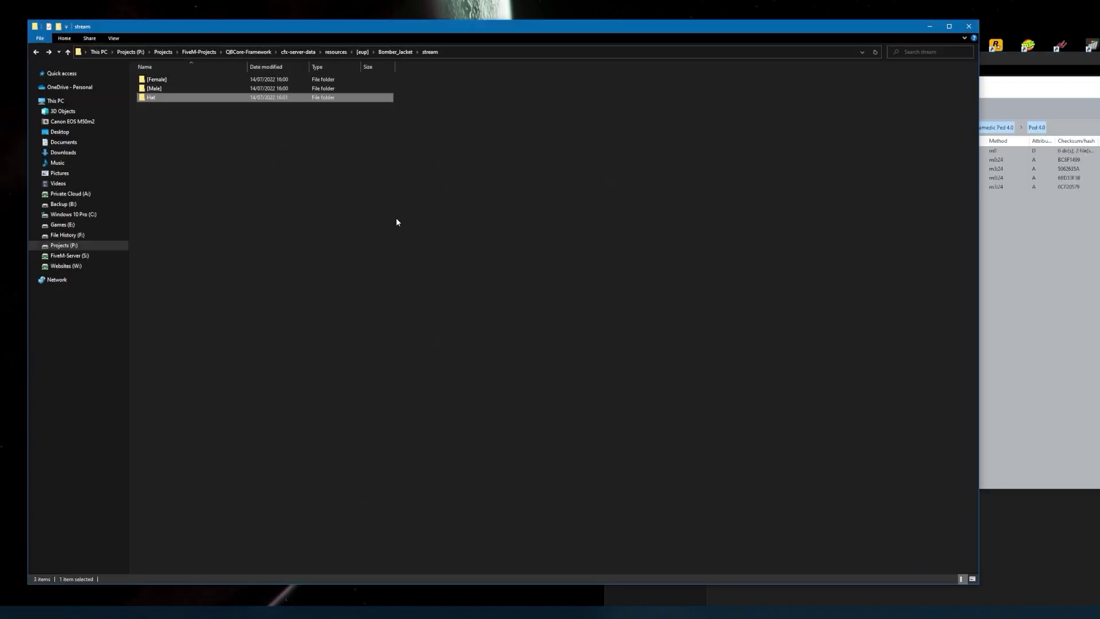
- Rename the extracted Hat folder in stream to [Hat]
{"action": "double_click", "coordinate": [152, 97]}
{"action": "left_click", "coordinate": [36, 51]}
{"action": "right_click", "coordinate": [153, 97]}
{"action": "left_click", "coordinate": [197, 265]}
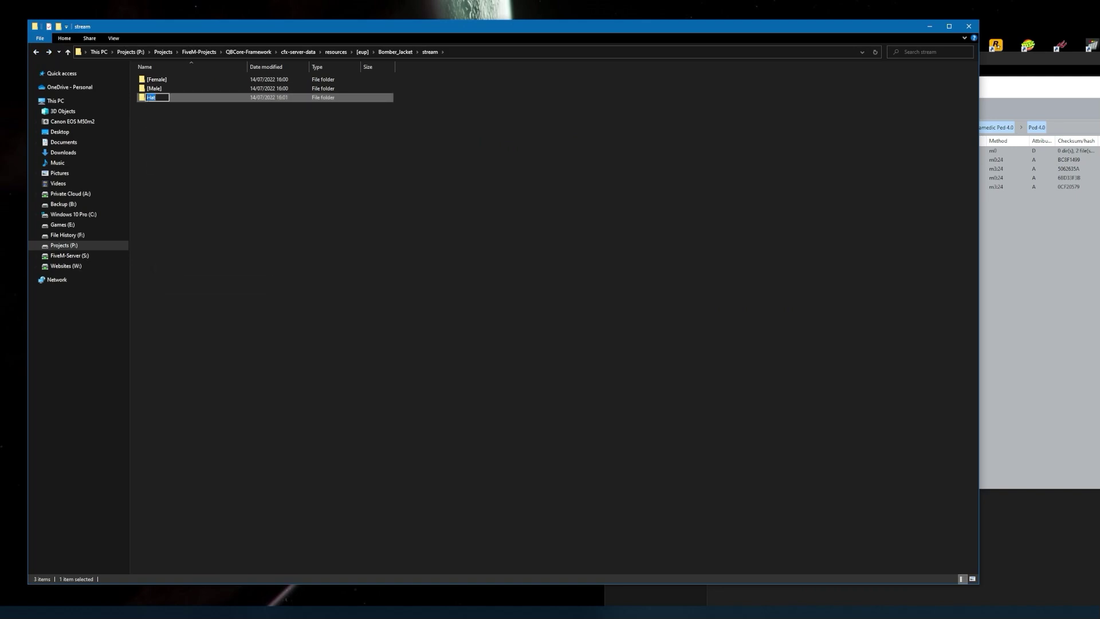
{"action": "left_click", "coordinate": [165, 98]}
{"action": "key", "text": "Return"}
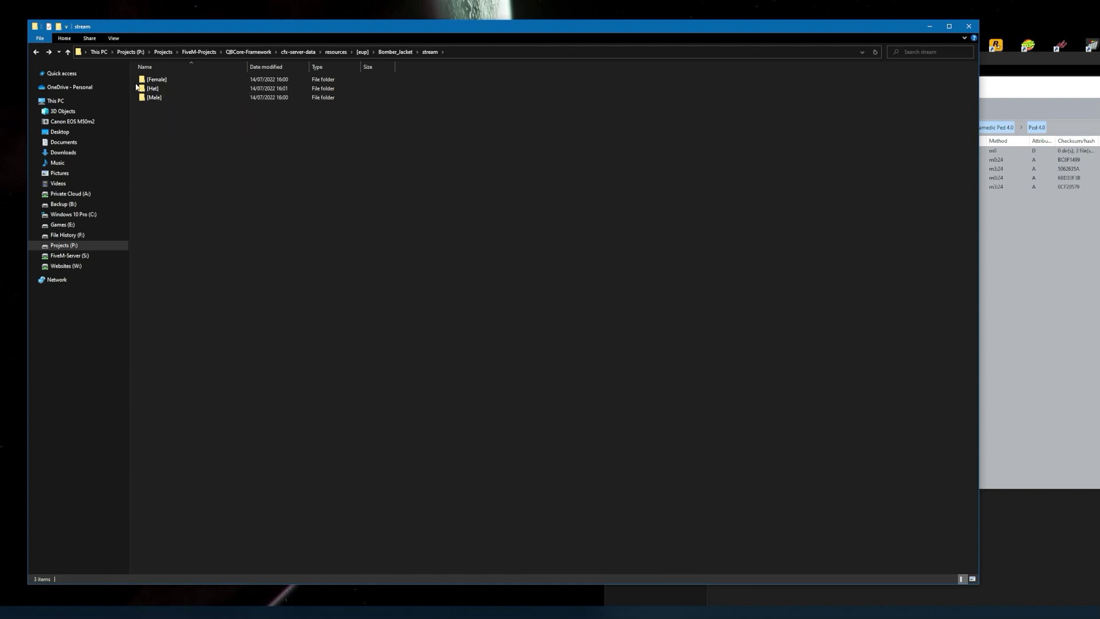
- Extract the s_m_m_paramedic_01 .ydd, .yft, .ymt and .ytd files from the archive's Ped 4.0 folder into the [Hat] folder
{"action": "key", "text": "Return"}
{"action": "left_click", "coordinate": [1089, 246]}
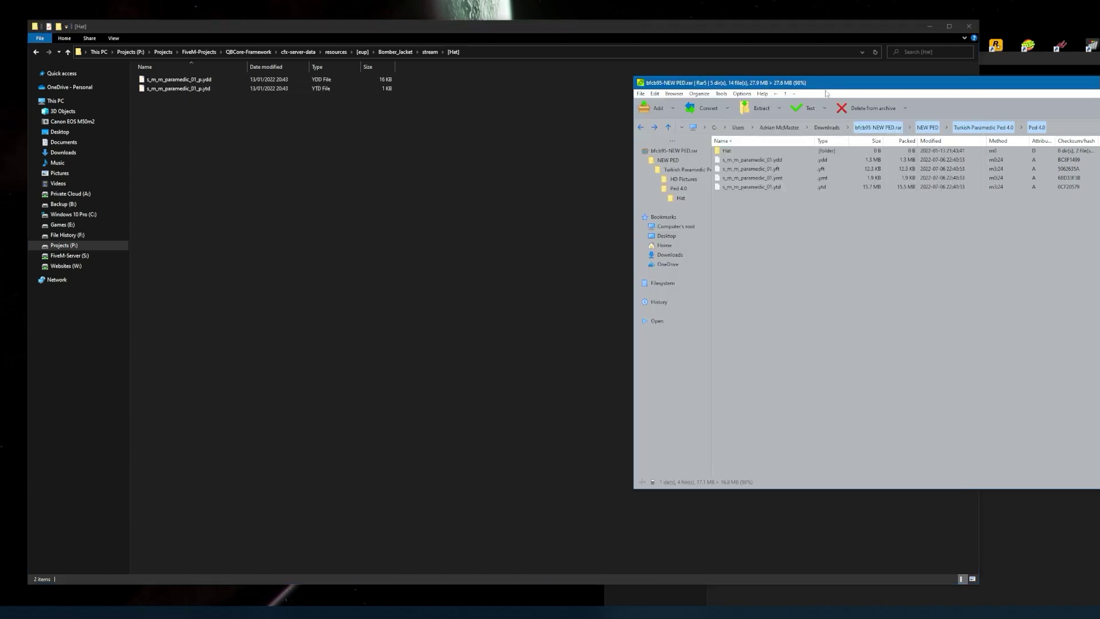
{"action": "left_click_drag", "start_coordinate": [826, 84], "coordinate": [473, 59]}
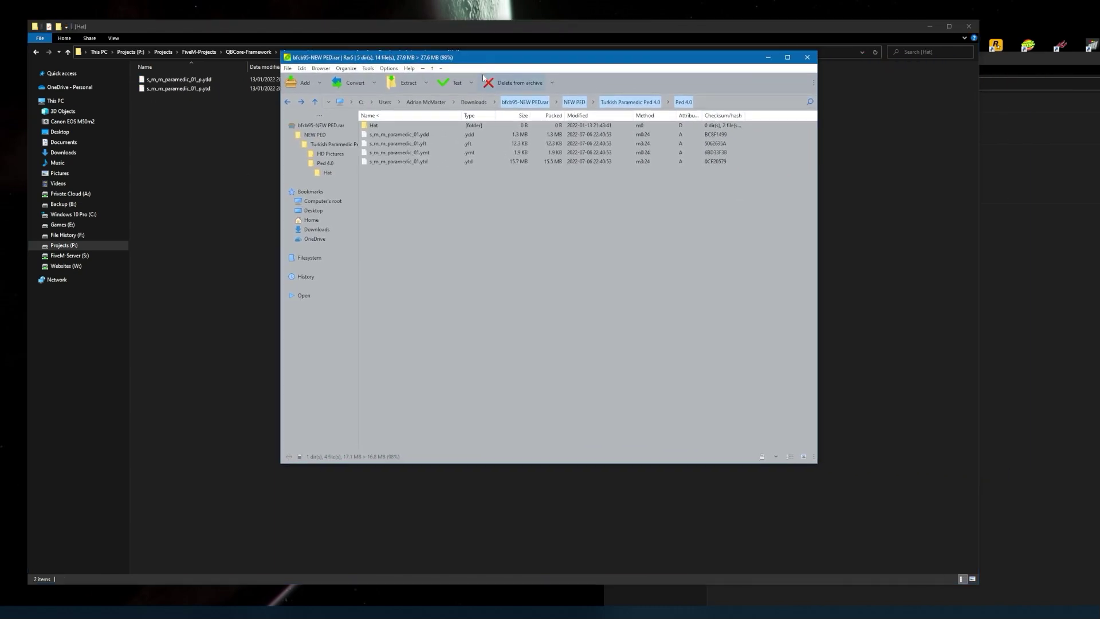
{"action": "double_click", "coordinate": [373, 126]}
{"action": "left_click", "coordinate": [287, 102]}
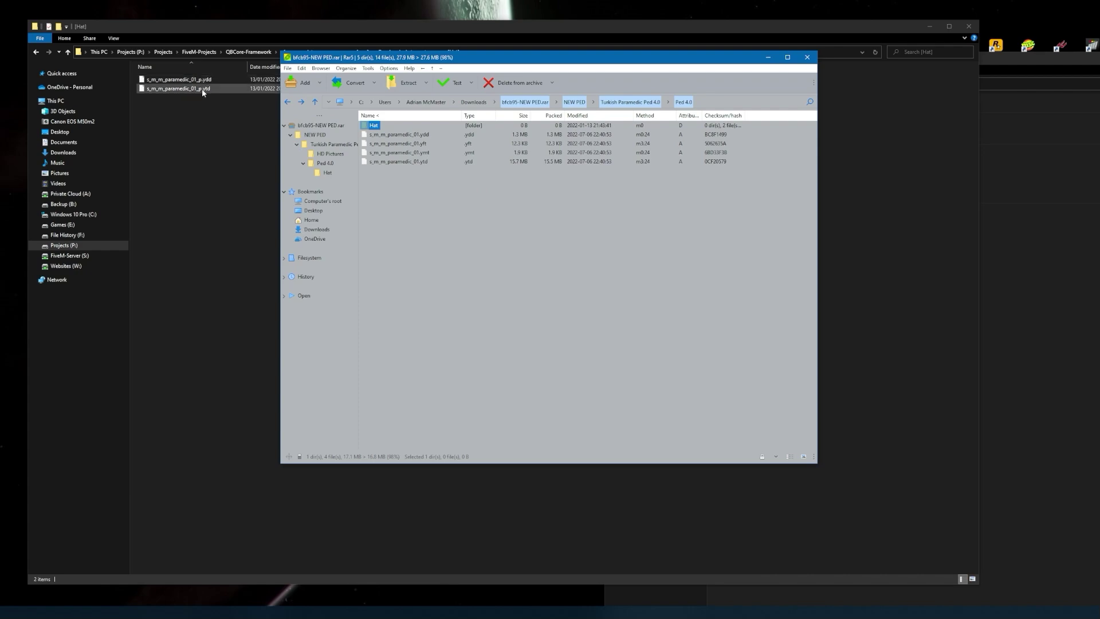
{"action": "left_click_drag", "start_coordinate": [483, 57], "coordinate": [941, 52]}
{"action": "left_click_drag", "start_coordinate": [933, 186], "coordinate": [259, 207]}
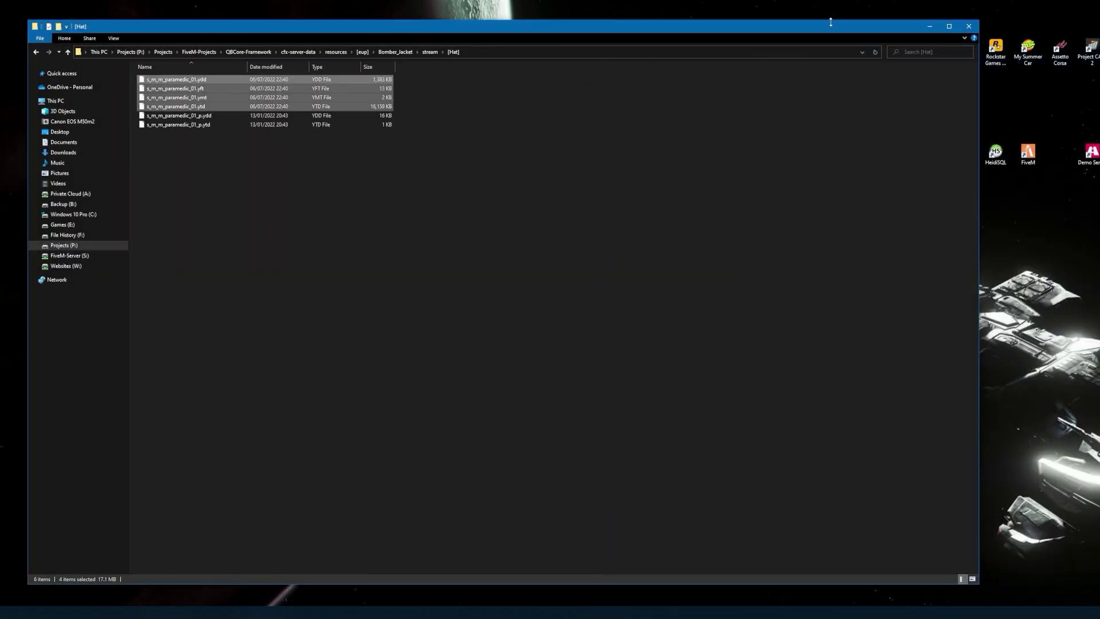
{"action": "left_click_drag", "start_coordinate": [830, 22], "coordinate": [597, 43]}
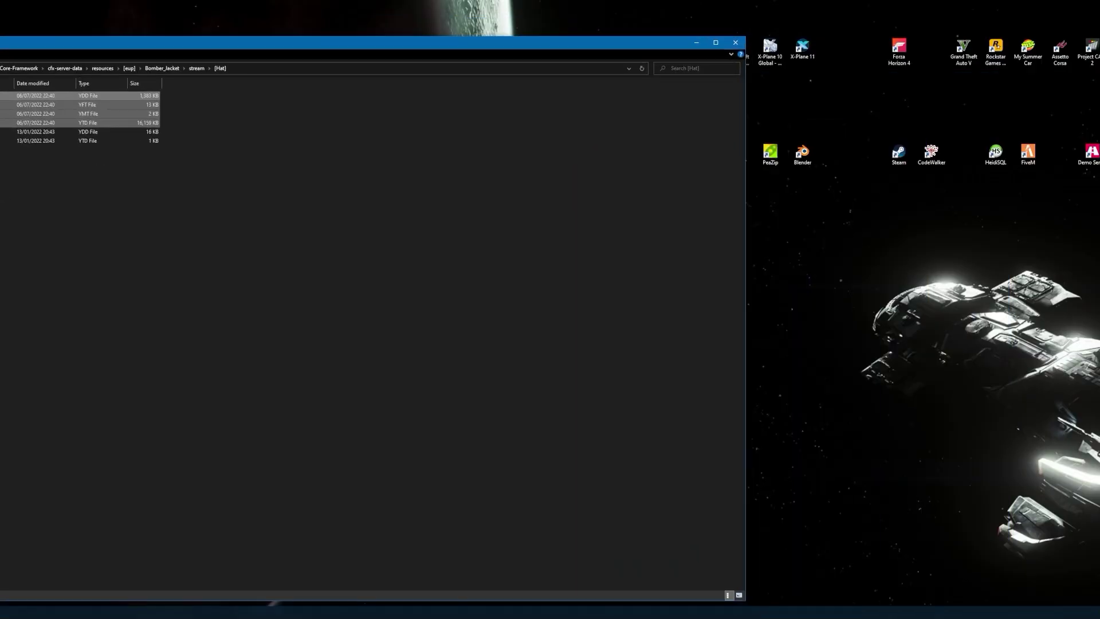
{"action": "left_click", "coordinate": [80, 105]}
{"action": "key", "text": "alt+Up"}
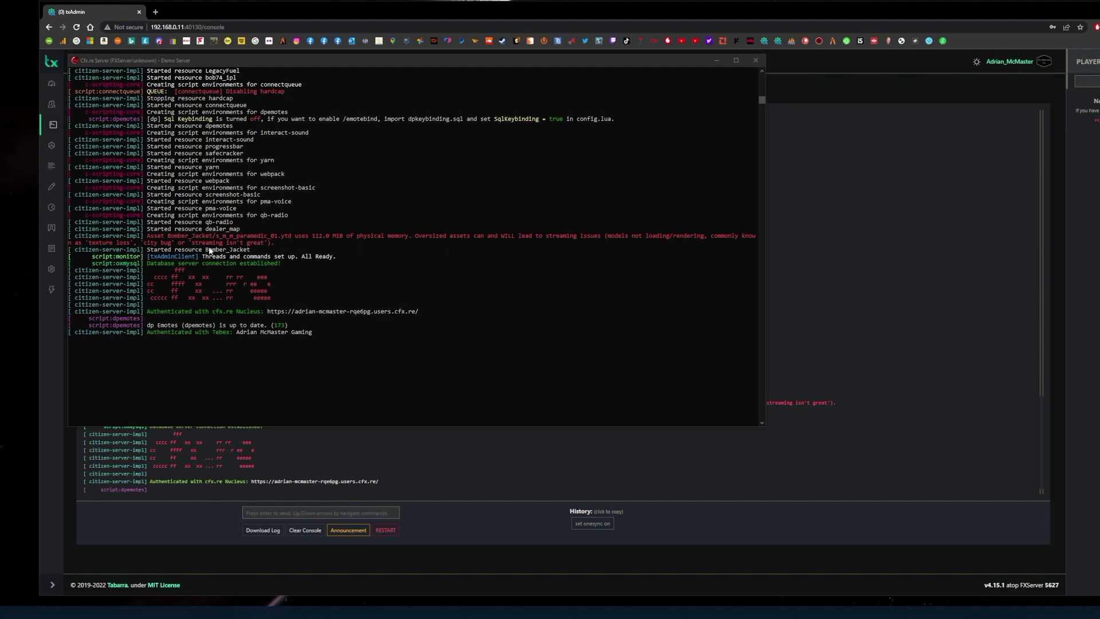
- Check the server console and the txAdmin live console for the startup of the Bomber_Jacket resource
{"action": "left_click", "coordinate": [716, 60]}
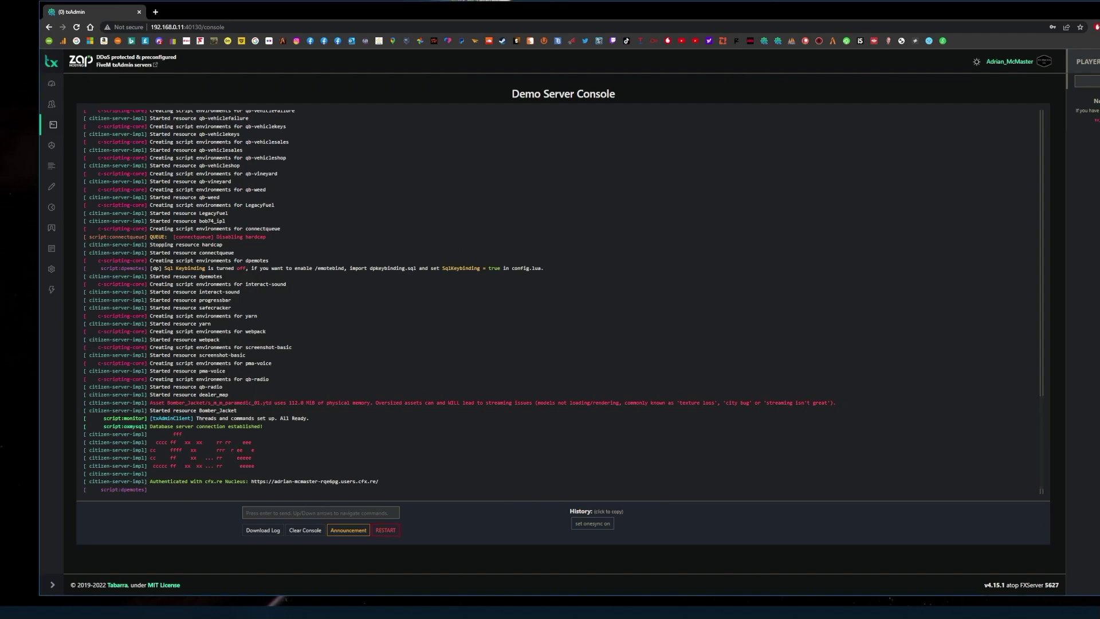
{"action": "key", "text": "super+d"}
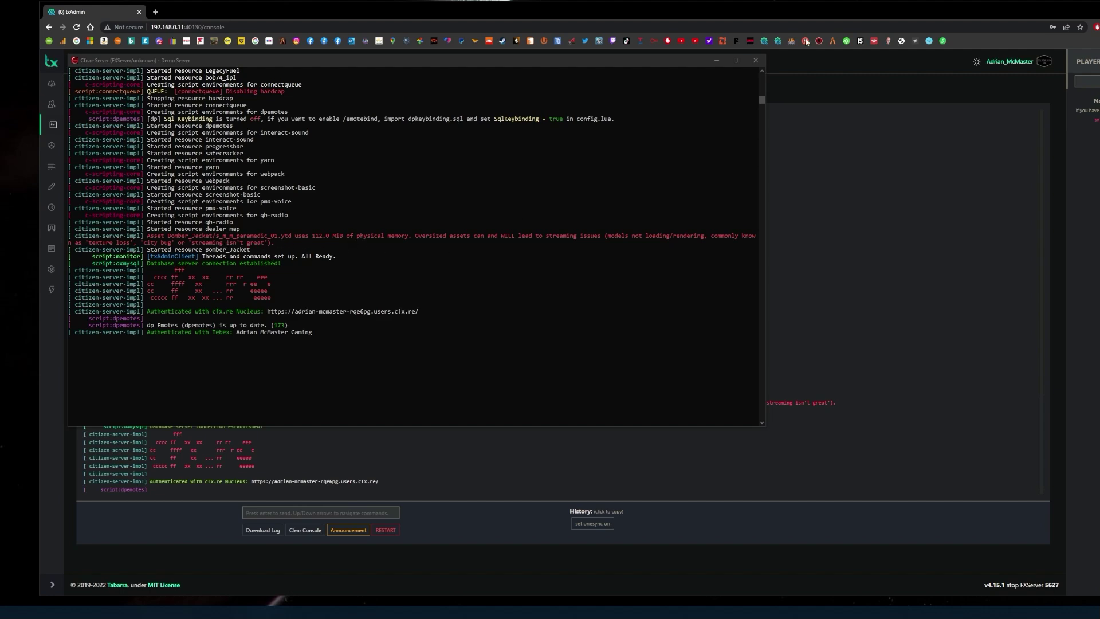
{"action": "left_click", "coordinate": [716, 60]}
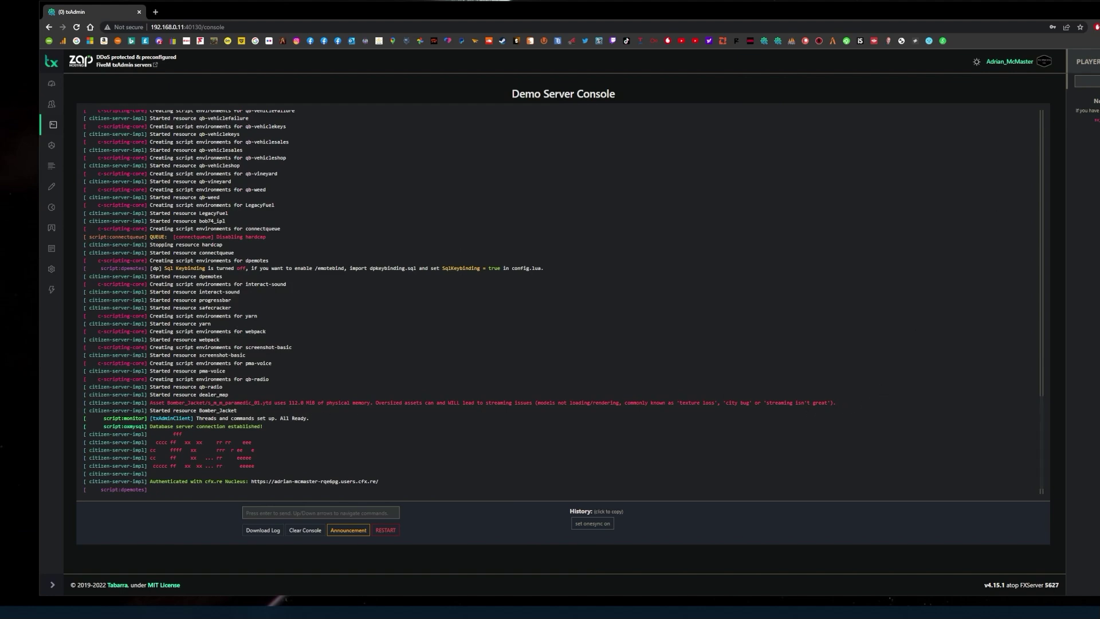
{"action": "key", "text": "super+d"}
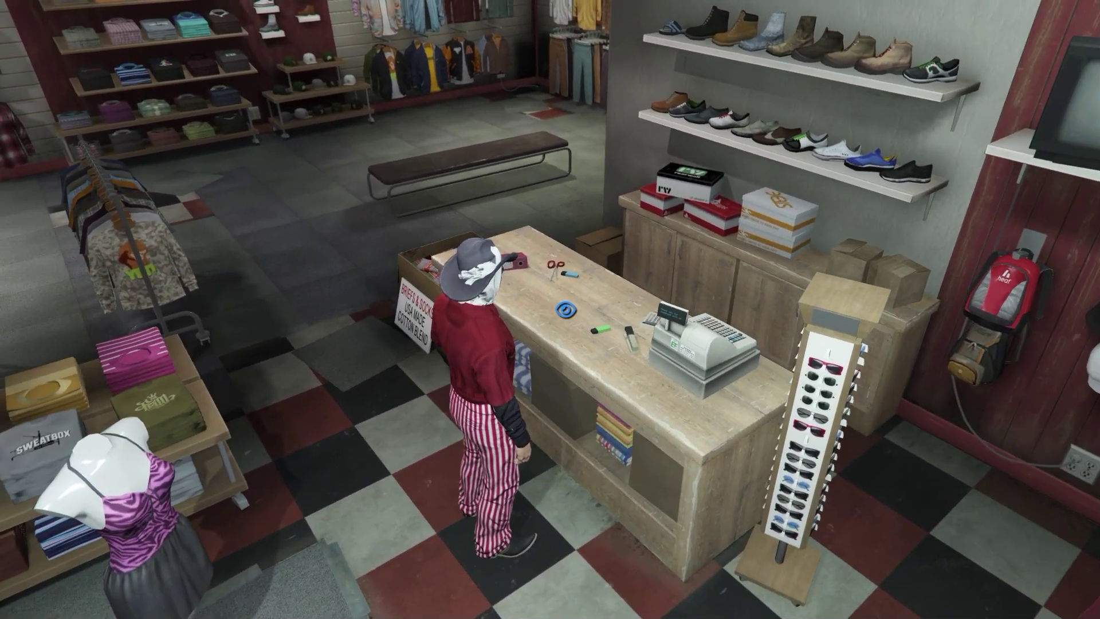
{"action": "left_click", "coordinate": [617, 312]}
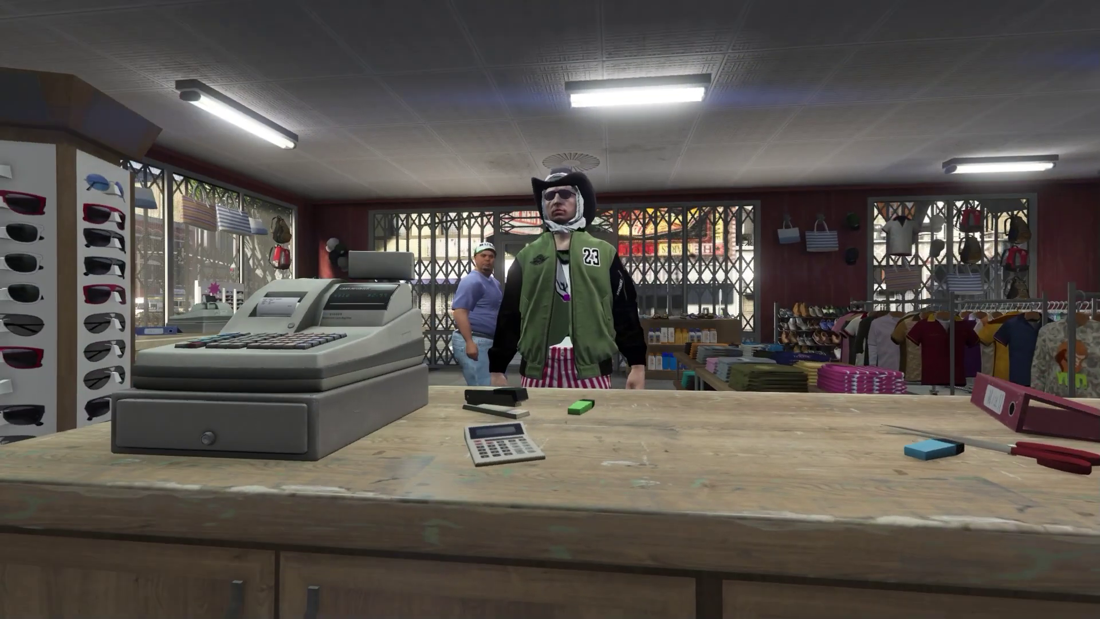
{"action": "key", "text": "Down"}
{"action": "key", "text": "Down"}
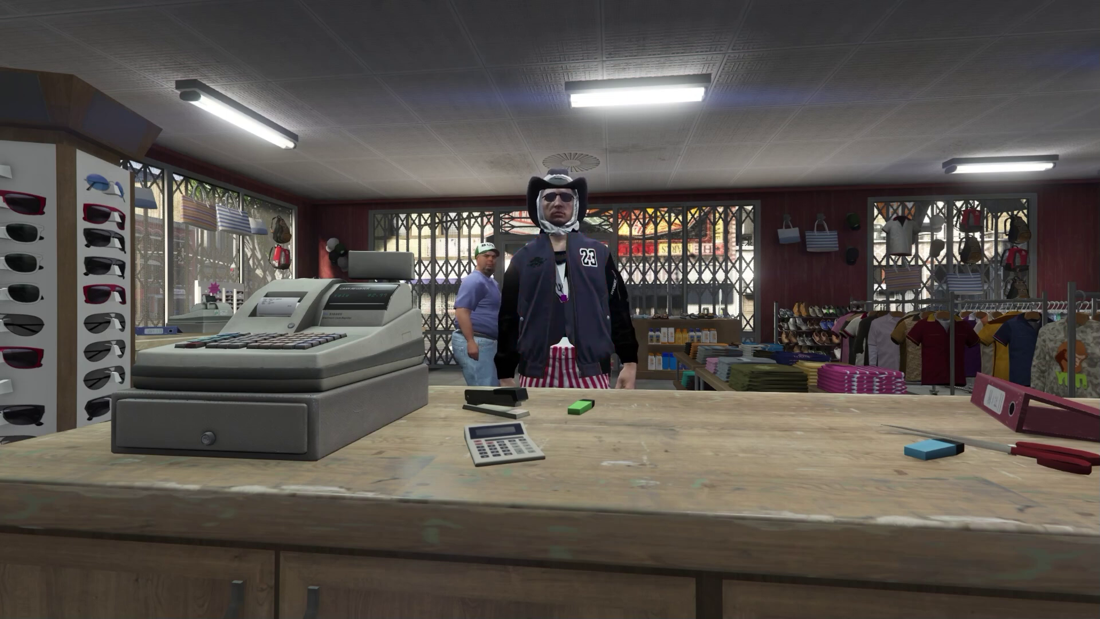
{"action": "key", "text": "Down"}
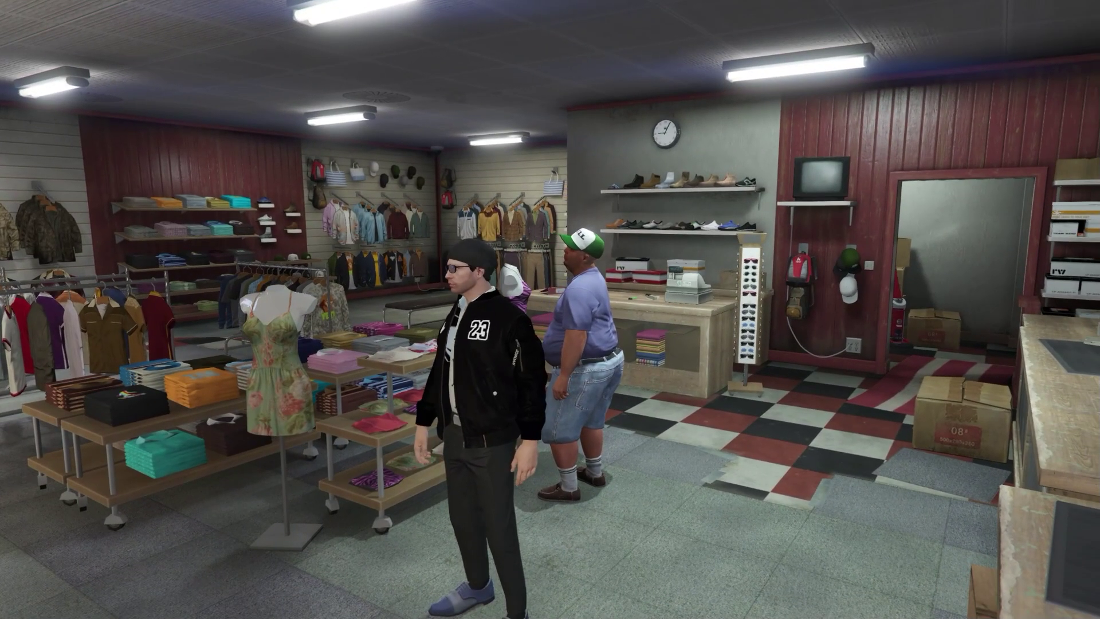
- Switch from the game to the bomber full.png picture and enlarge its window to examine the jacket variants
{"action": "key", "text": "F8"}
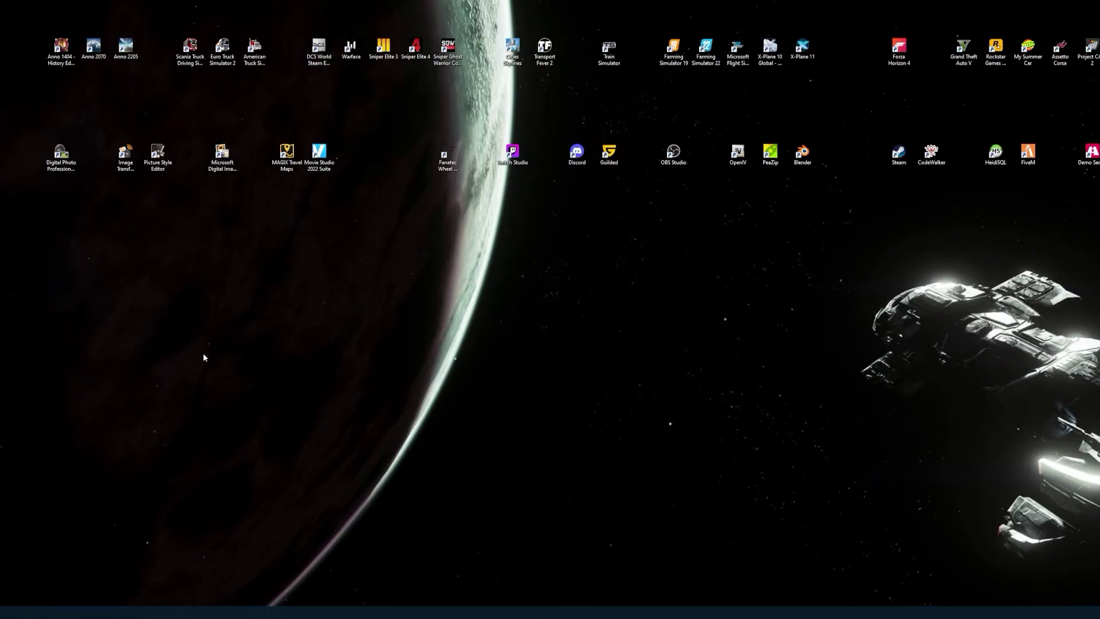
{"action": "key", "text": "alt+Tab"}
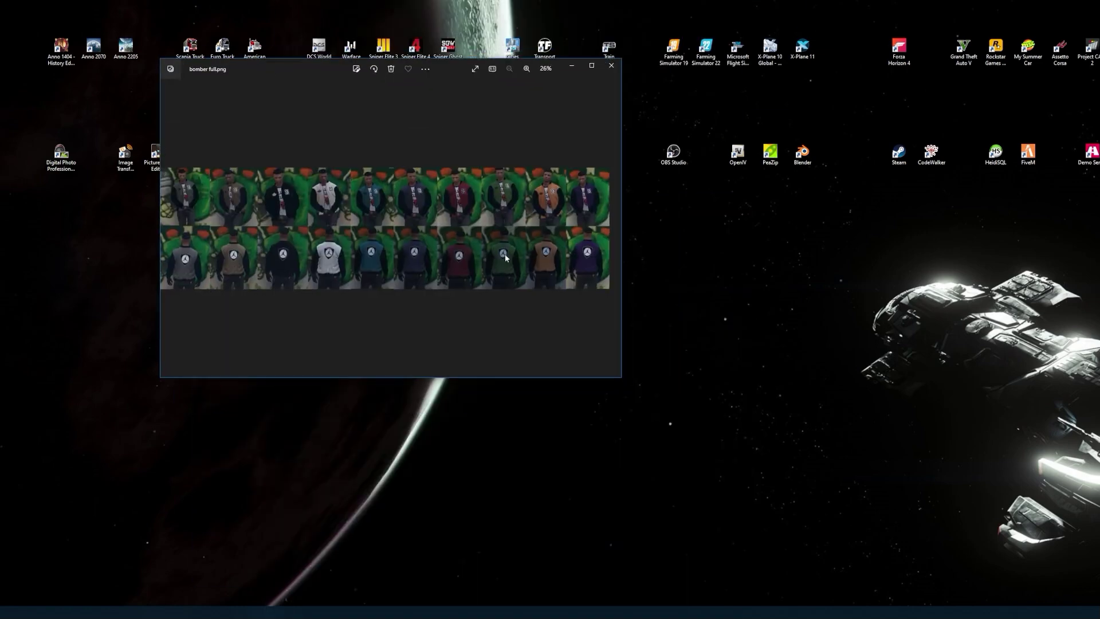
{"action": "left_click_drag", "start_coordinate": [619, 387], "coordinate": [919, 547]}
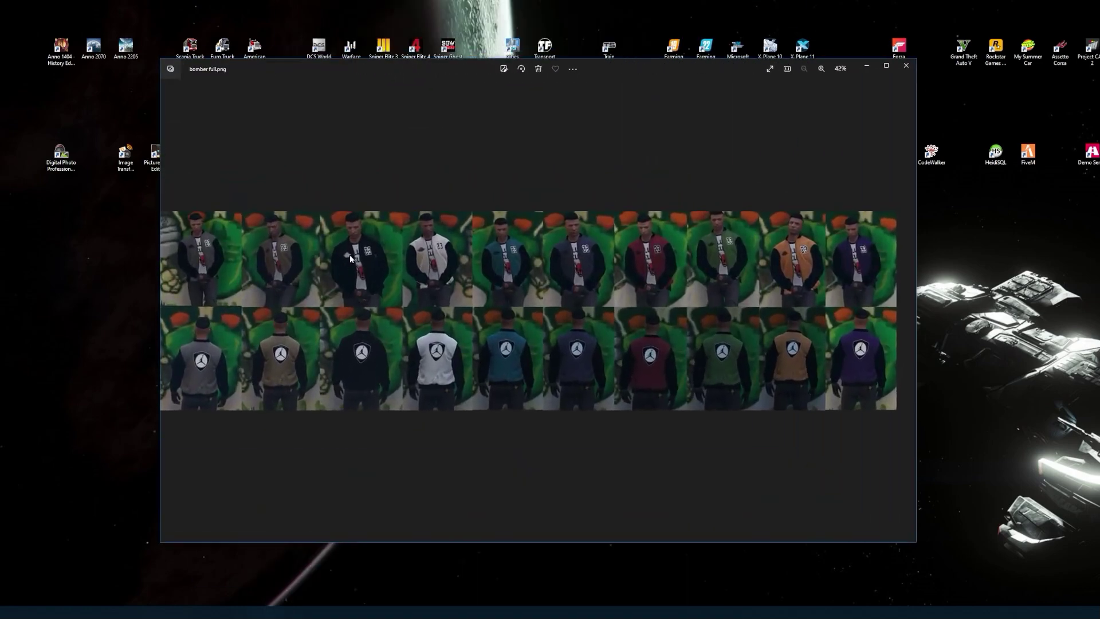